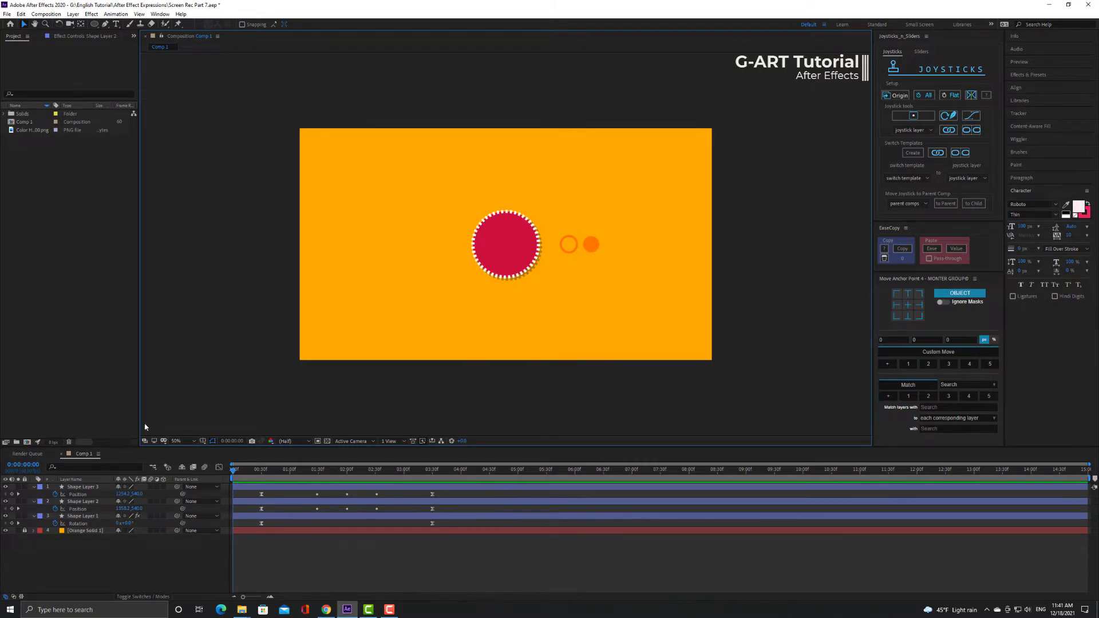
# Step: Add a loopOut() expression to Shape Layer 2's Position so the circle keeps circling the gear
pyautogui.click(75, 503)
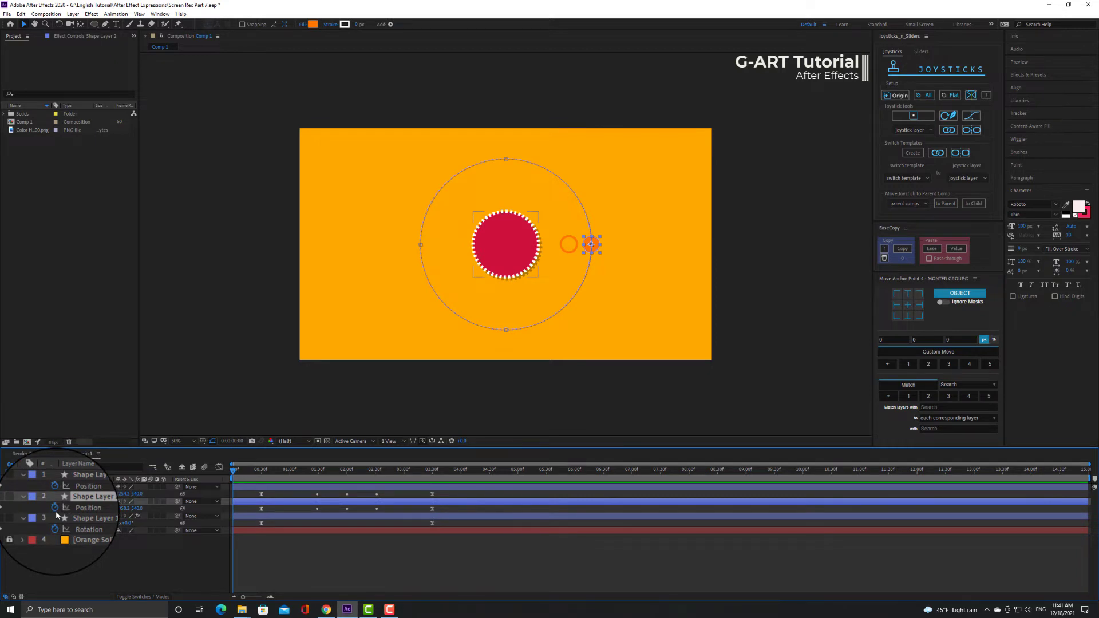
pyautogui.keyDown('alt'); pyautogui.click(55, 509); pyautogui.keyUp('alt')
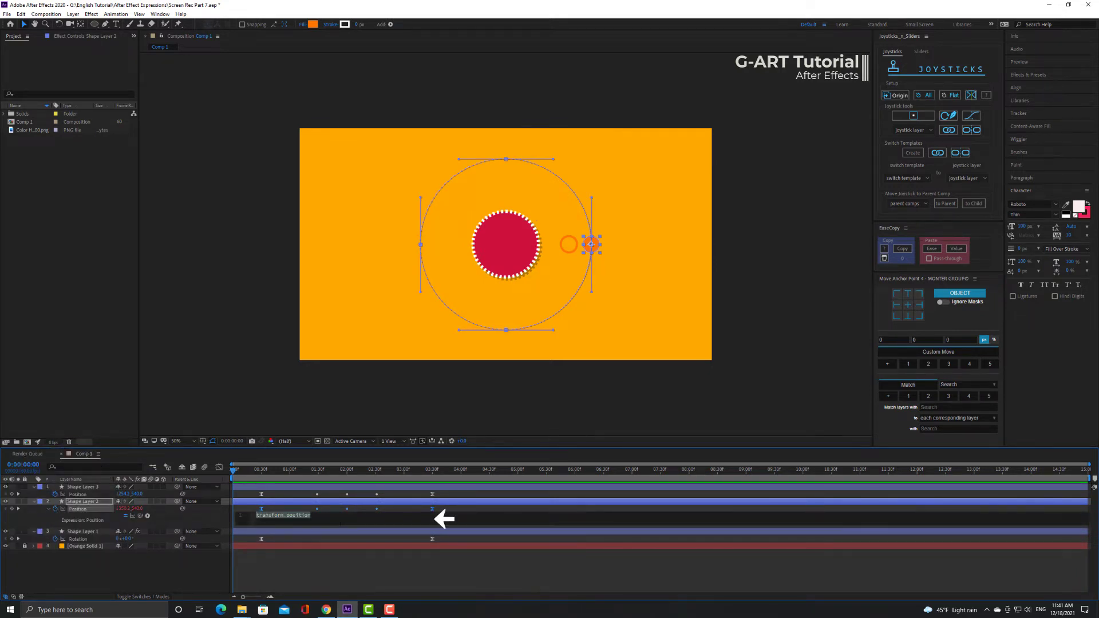
pyautogui.write('loo')
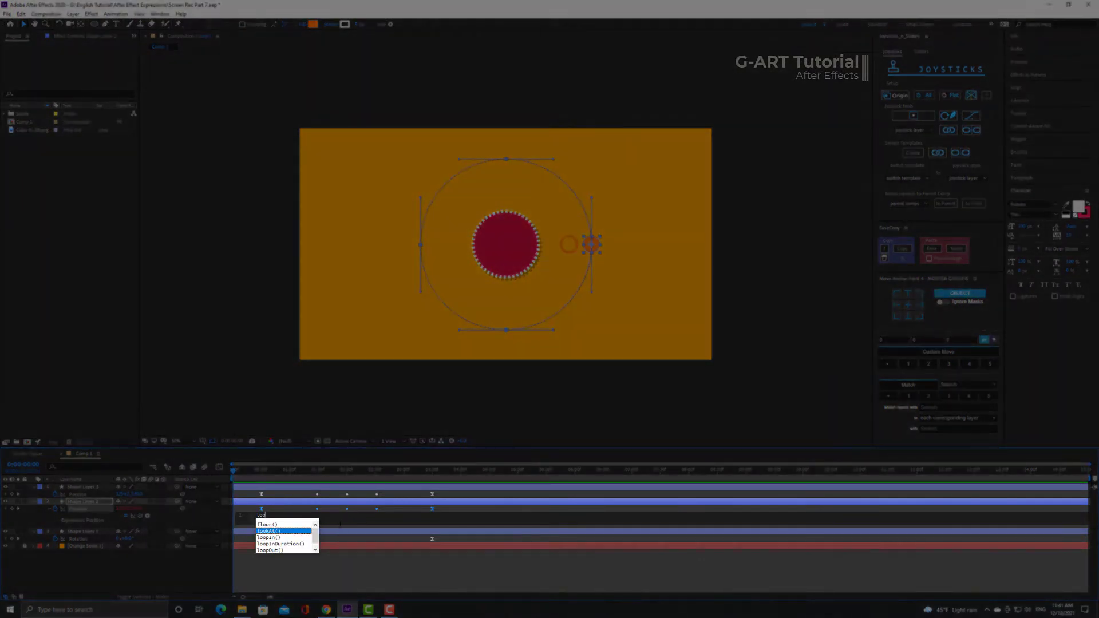
pyautogui.press('Down')
pyautogui.press('Down')
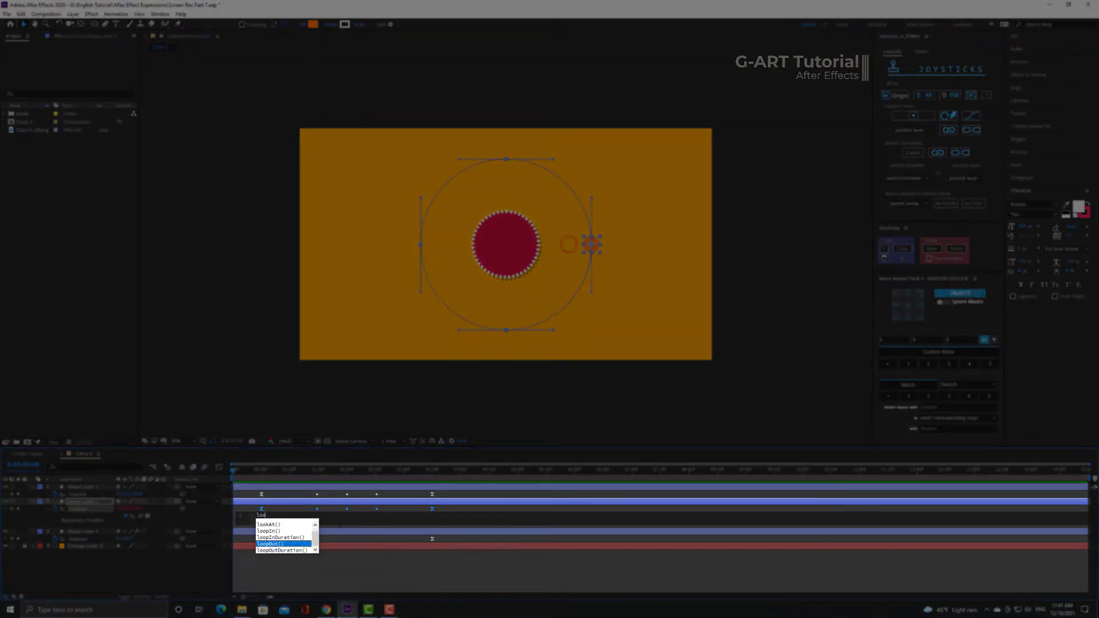
pyautogui.press('Return')
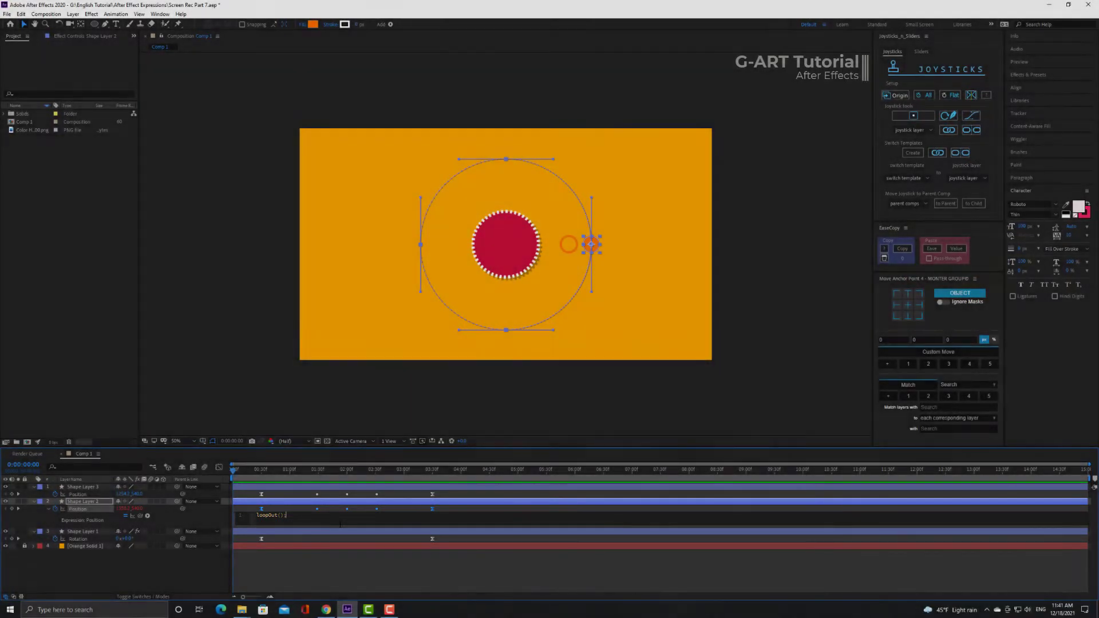
pyautogui.click(327, 571)
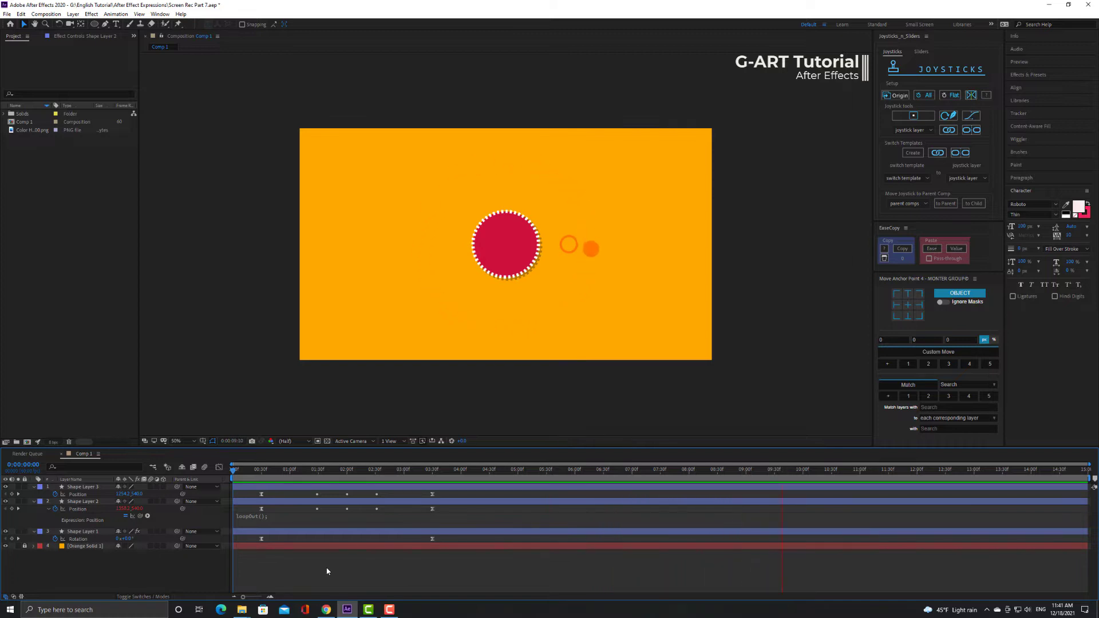
pyautogui.hotkey('ctrl', 'z')
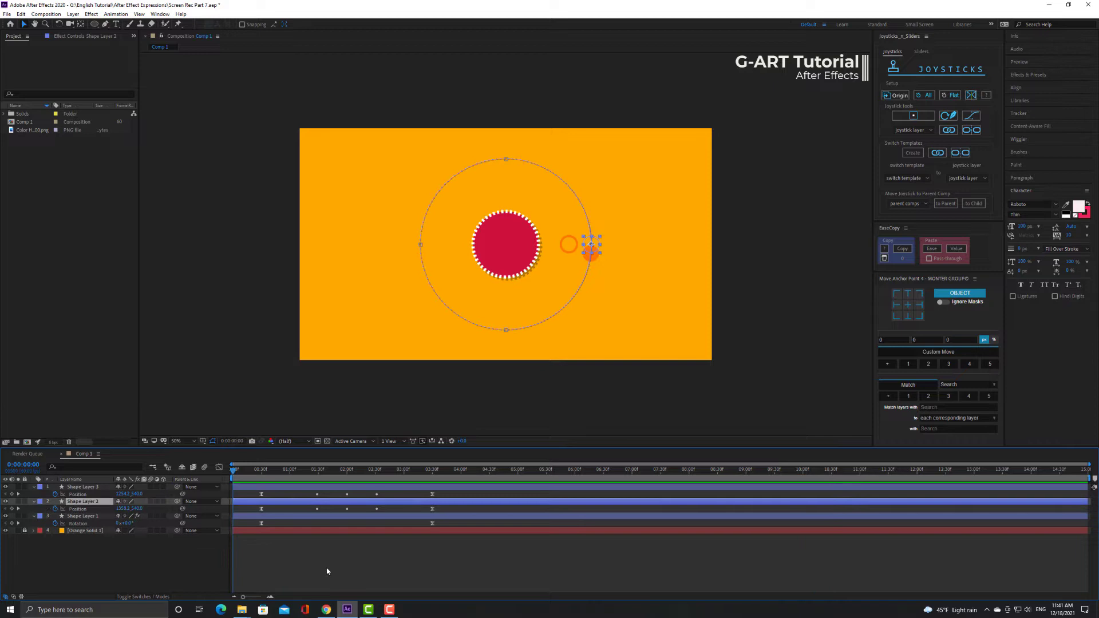
# Step: Pre-compose Shape Layers 1–3 into a new Pre-comp 1
pyautogui.click(99, 487)
pyautogui.keyDown('ctrl'); pyautogui.click(102, 515); pyautogui.keyUp('ctrl')
pyautogui.rightClick(104, 515)
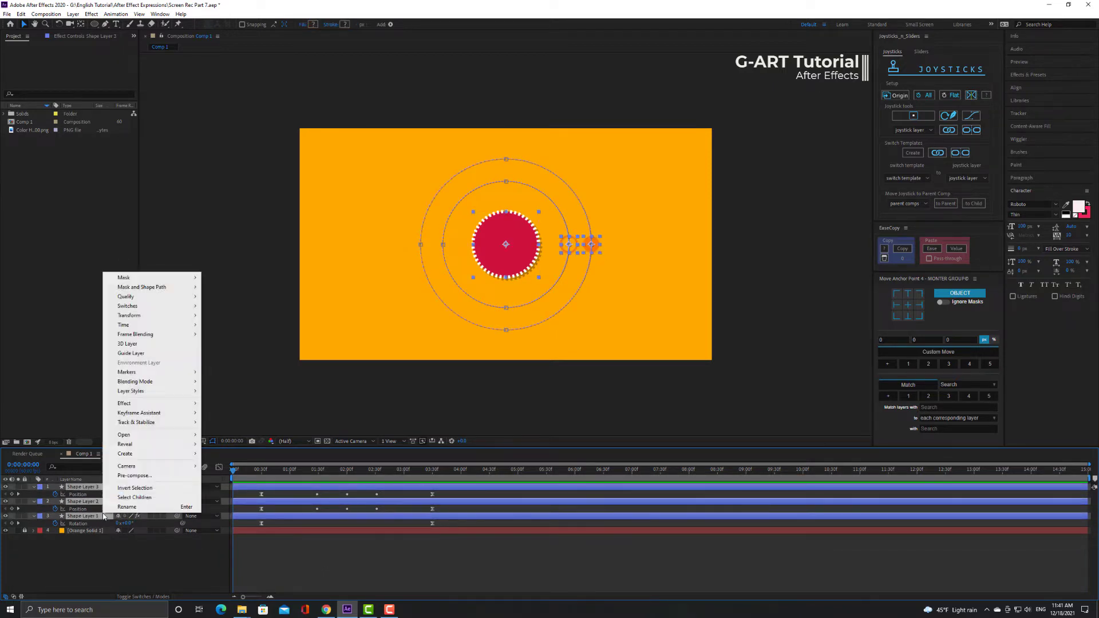
pyautogui.click(135, 475)
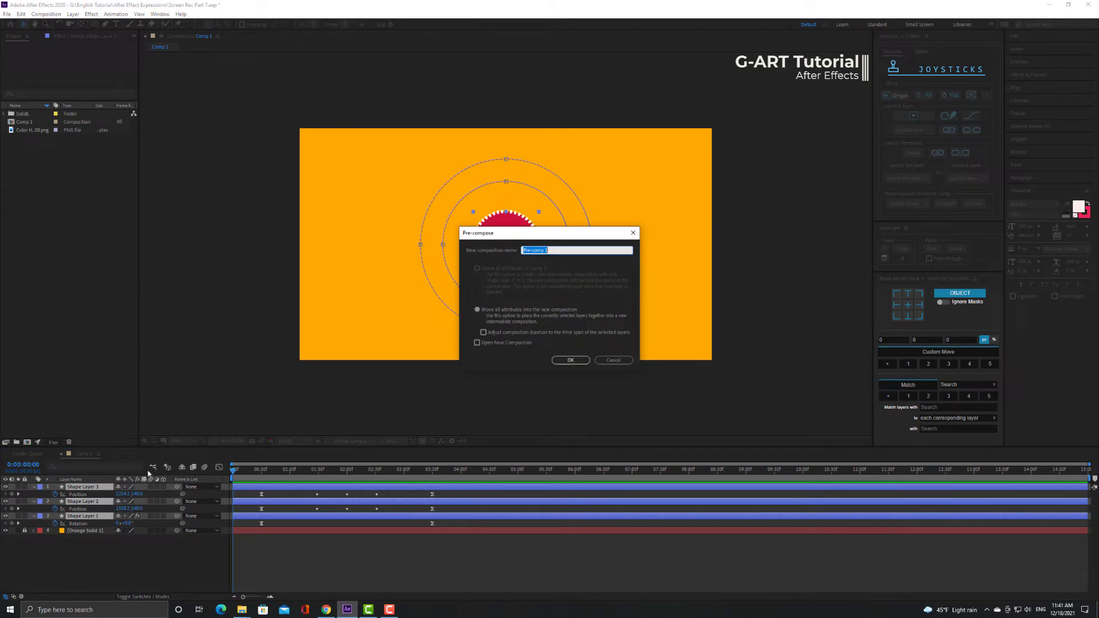
pyautogui.click(552, 360)
pyautogui.click(101, 527)
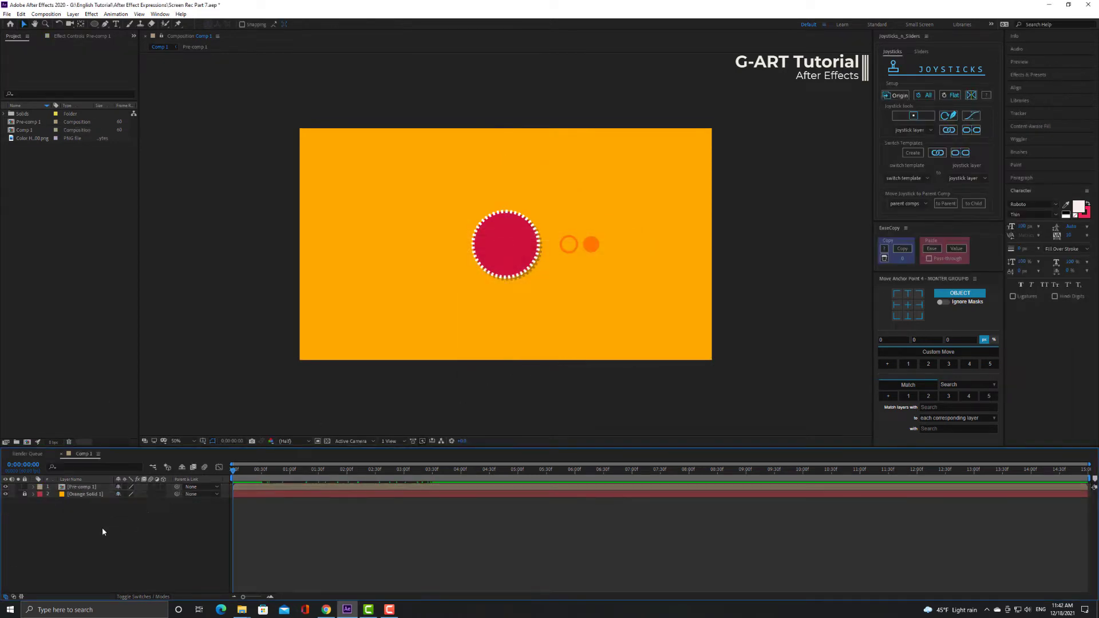
# Step: Open Pre-comp 1 and set its composition duration to 0:00:04:00
pyautogui.doubleClick(93, 487)
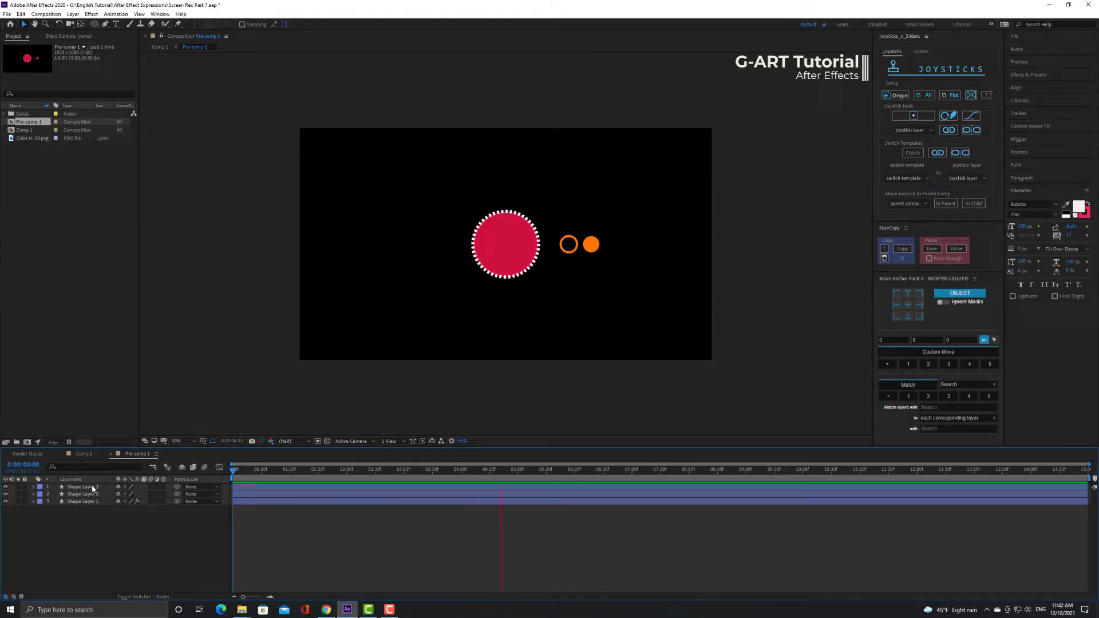
pyautogui.press('space')
pyautogui.press('u')
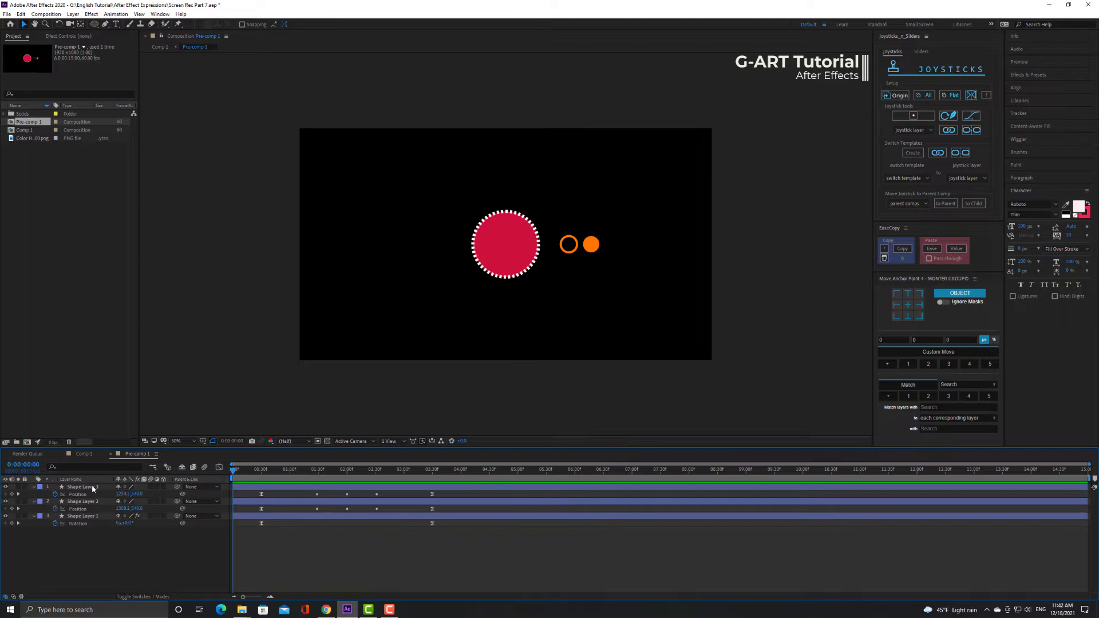
pyautogui.click(46, 14)
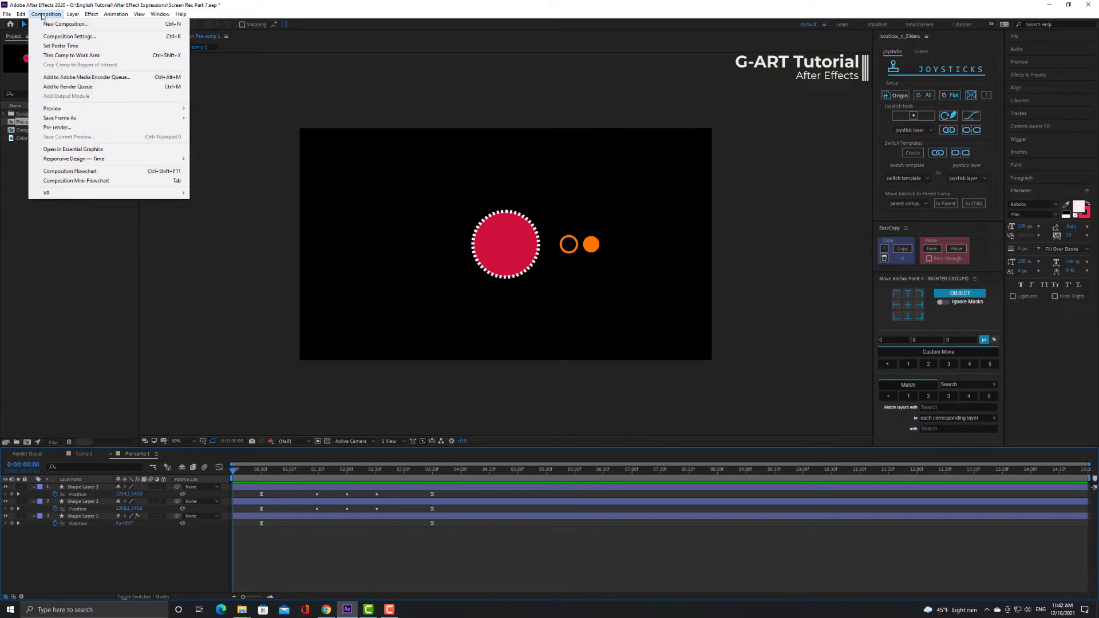
pyautogui.hotkey('ctrl', 'k')
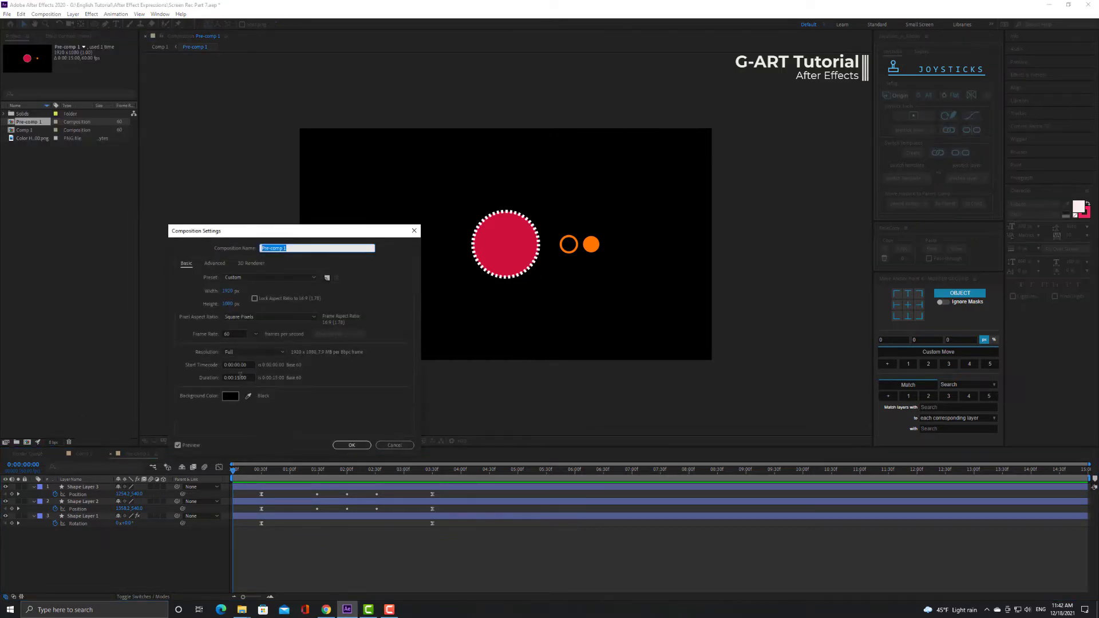
pyautogui.click(240, 378)
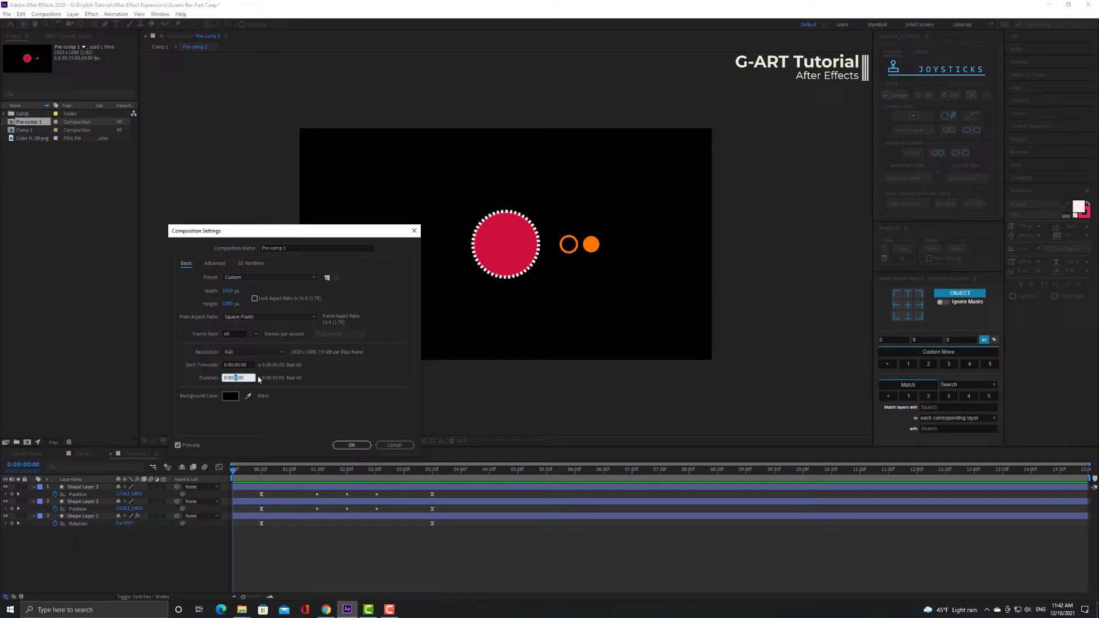
pyautogui.write('04')
pyautogui.press('Return')
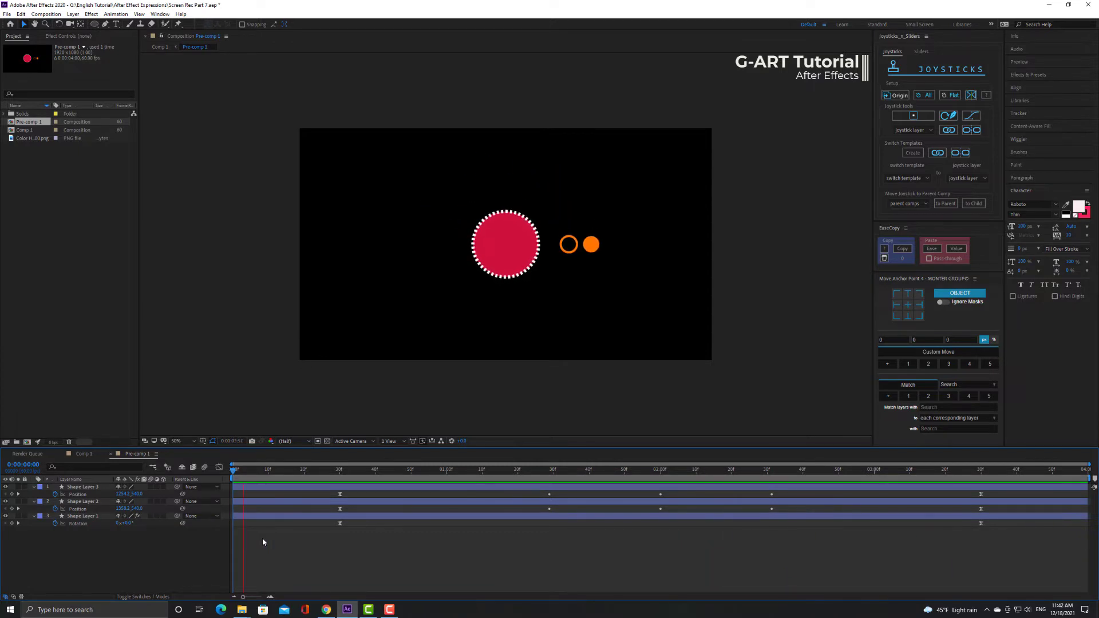
pyautogui.press('space')
# Step: Enable Time Remapping on the Pre-comp 1 layer in Comp 1 and give Time Remap a loopOut() expression
pyautogui.click(84, 453)
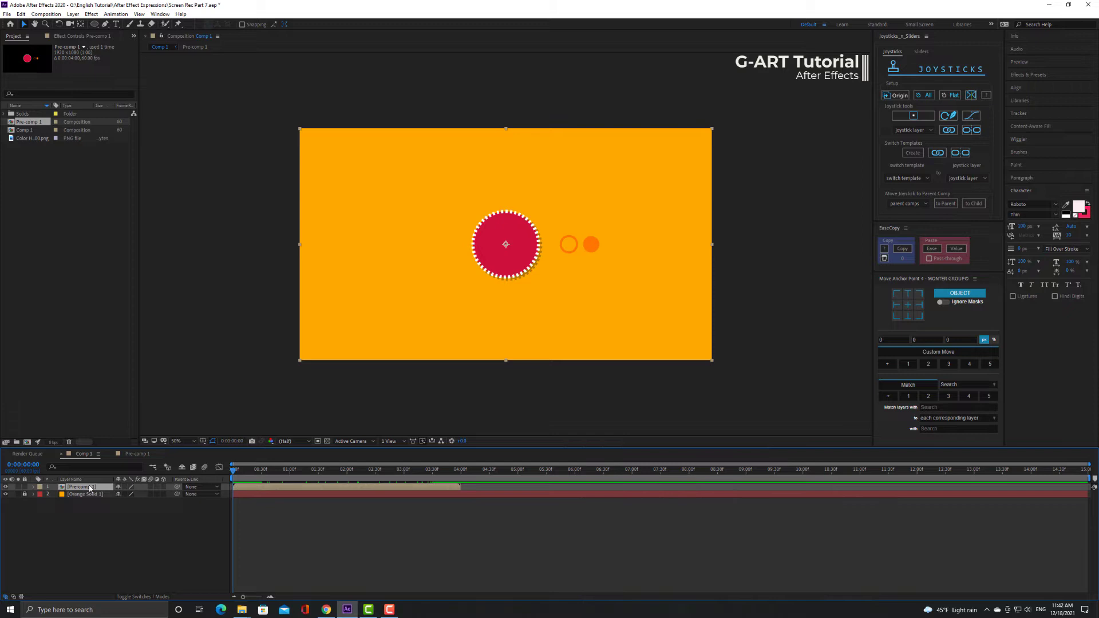
pyautogui.rightClick(106, 489)
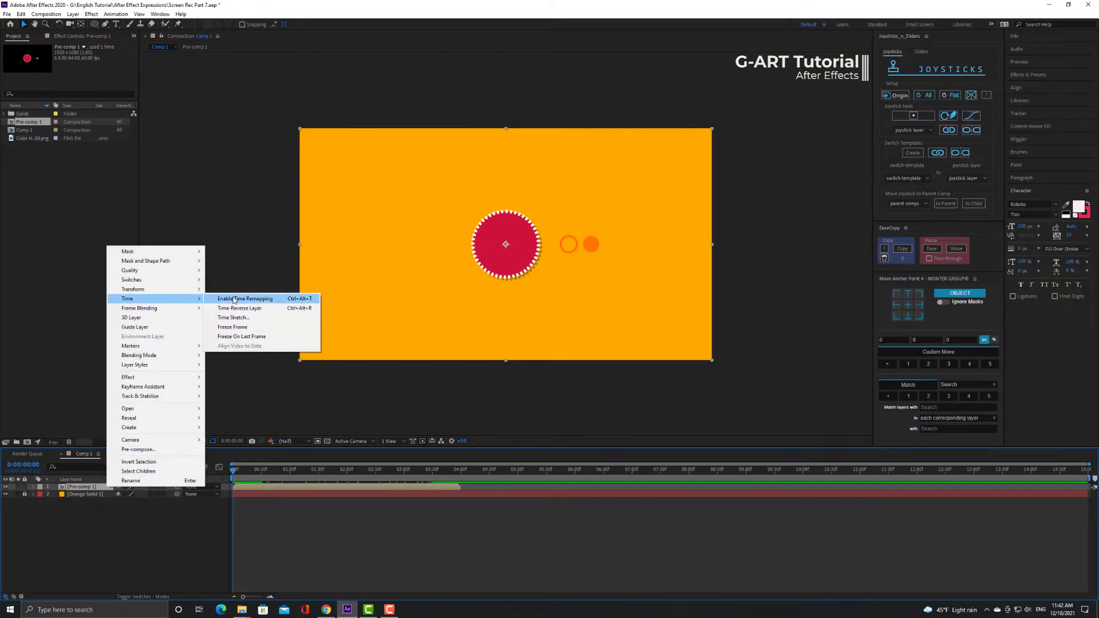
pyautogui.click(233, 300)
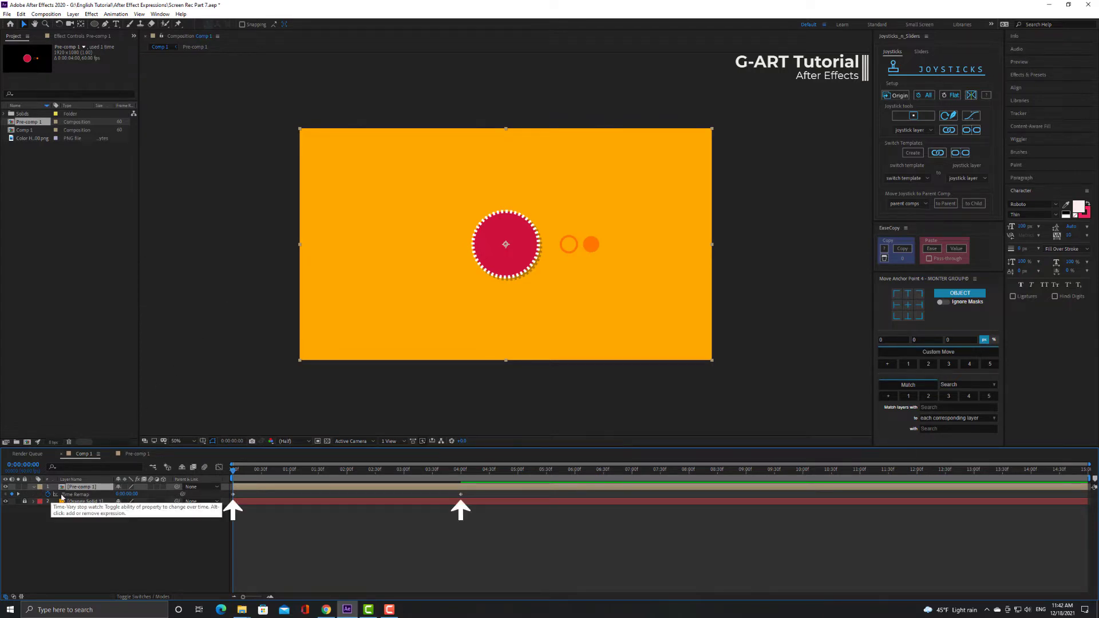
pyautogui.keyDown('alt'); pyautogui.click(48, 494); pyautogui.keyUp('alt')
pyautogui.write('loop')
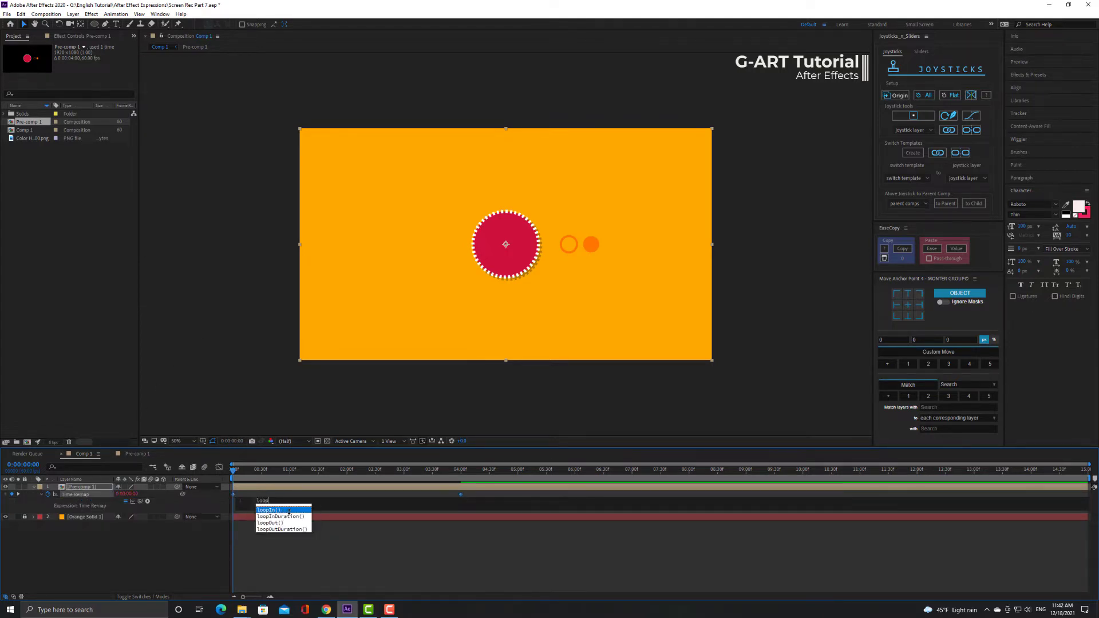
pyautogui.press('Return')
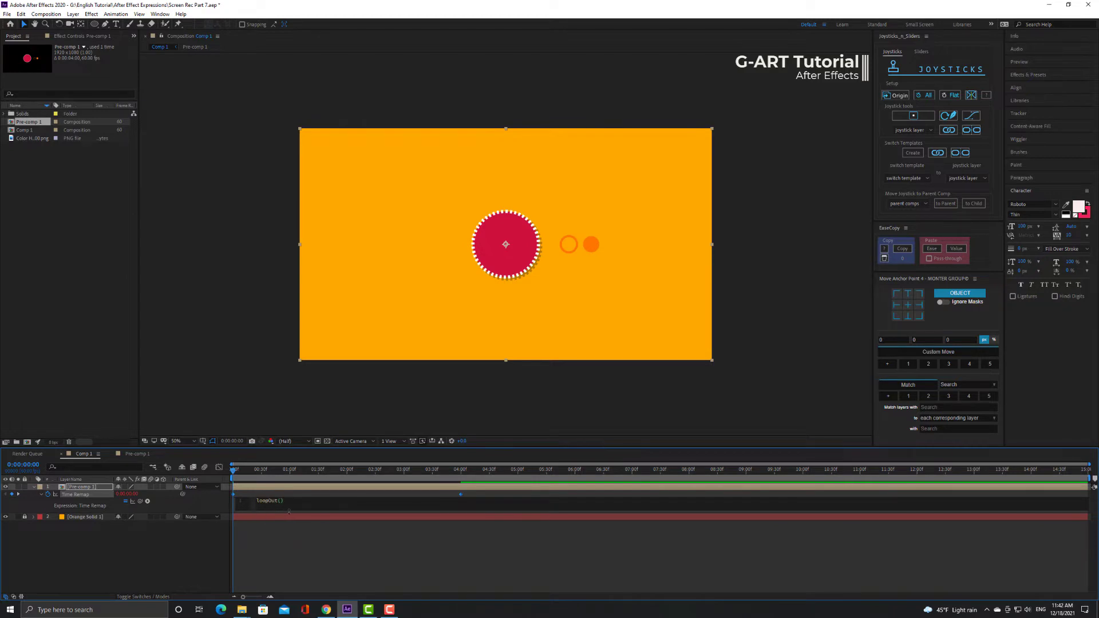
pyautogui.click(276, 543)
pyautogui.press('space')
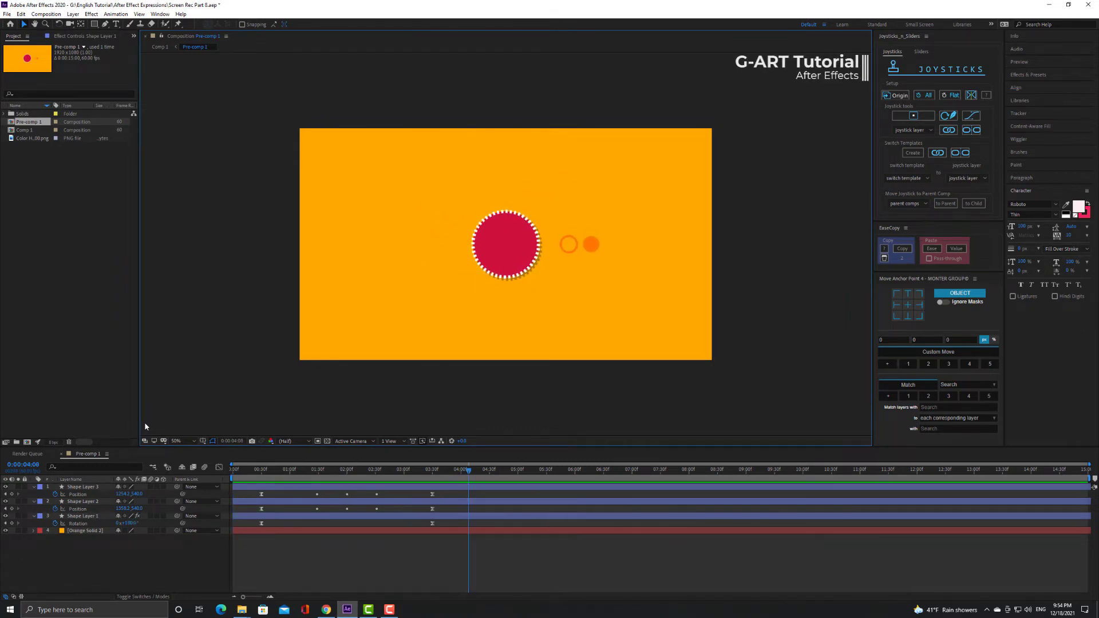
pyautogui.press('space')
pyautogui.click(91, 488)
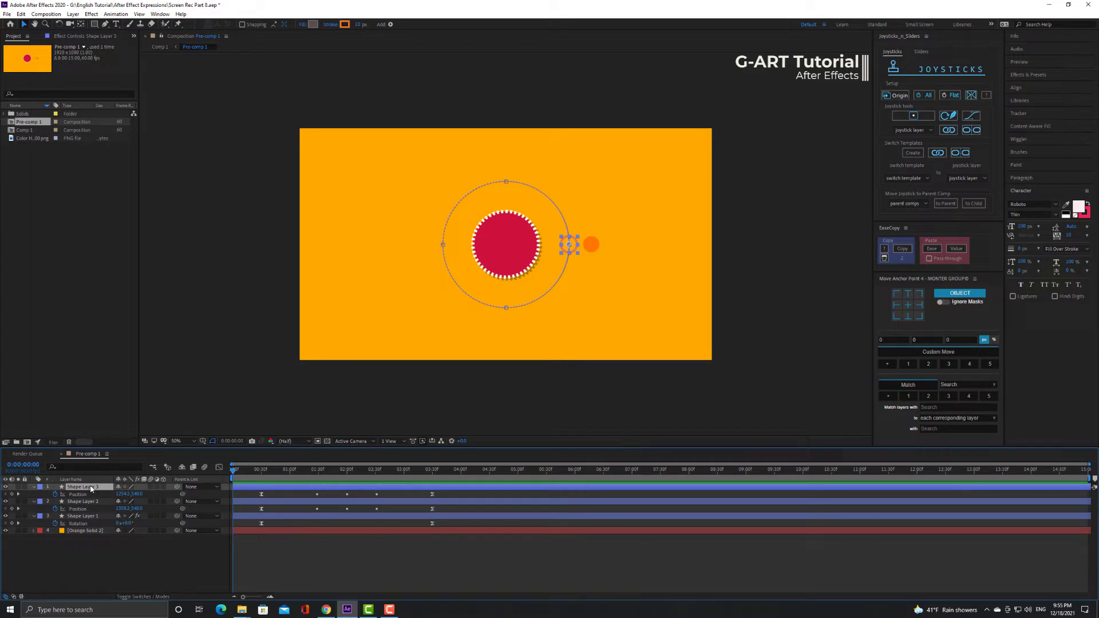
pyautogui.keyDown('alt'); pyautogui.click(55, 495); pyautogui.keyUp('alt')
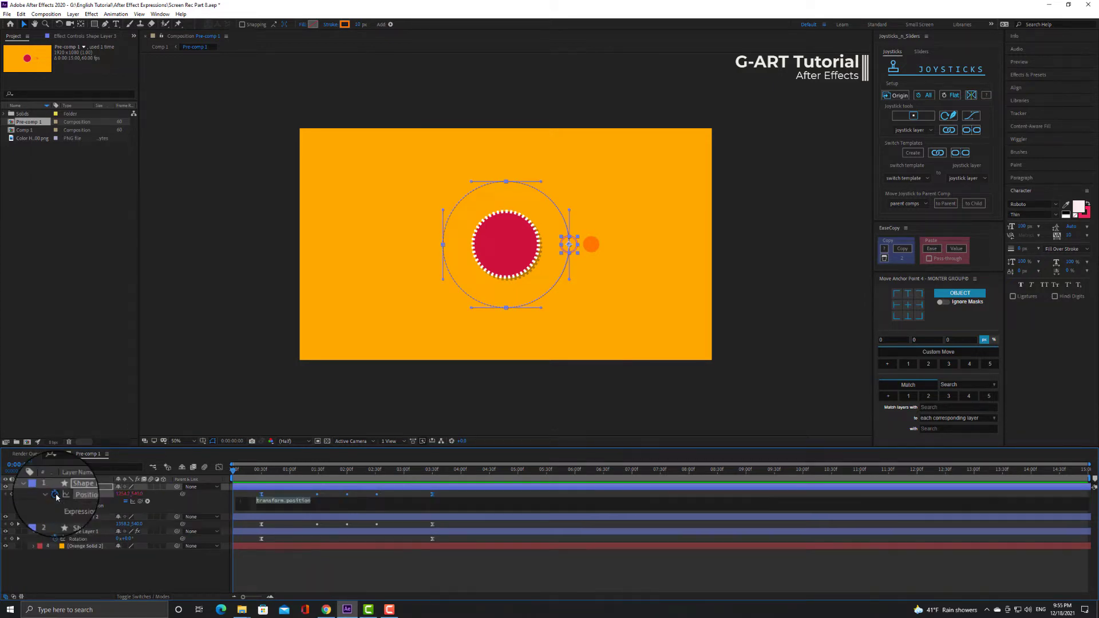
pyautogui.click(147, 502)
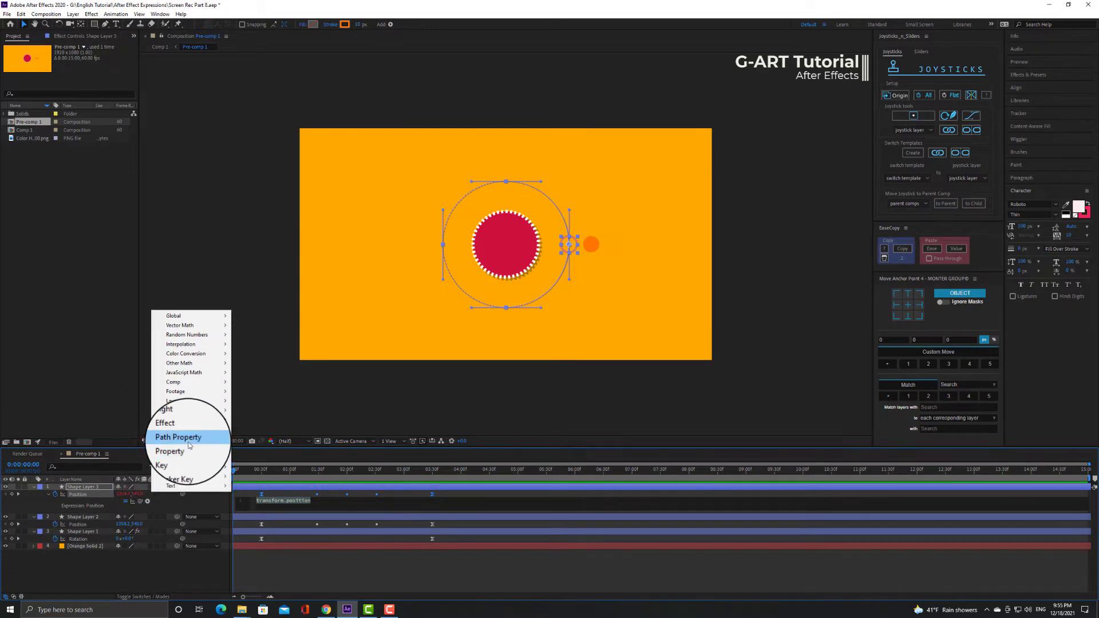
pyautogui.moveTo(176, 447)
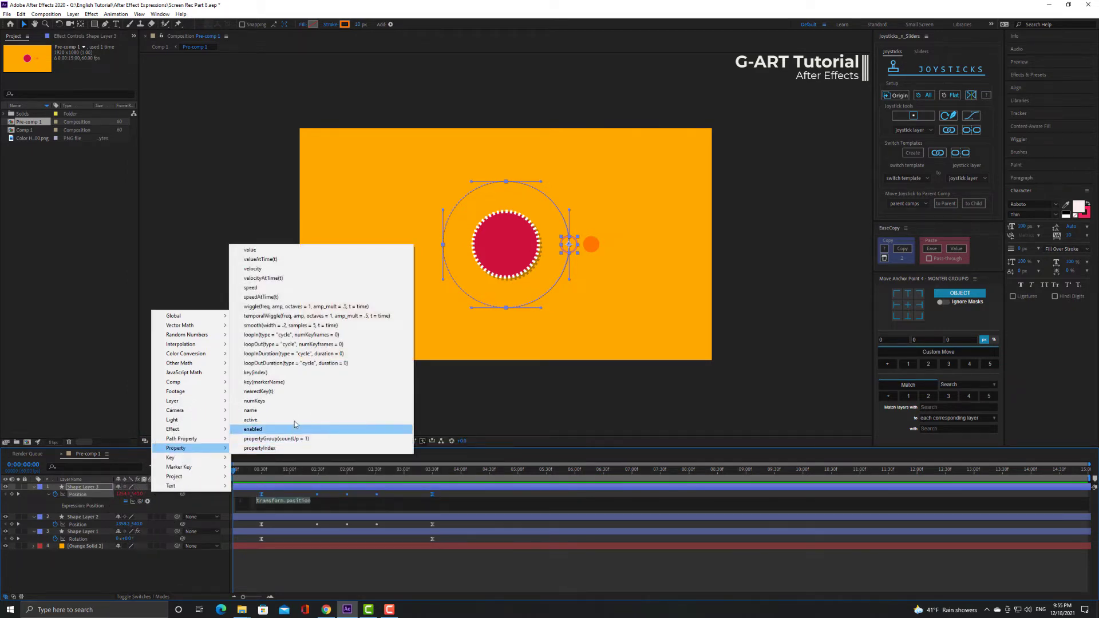
pyautogui.click(310, 345)
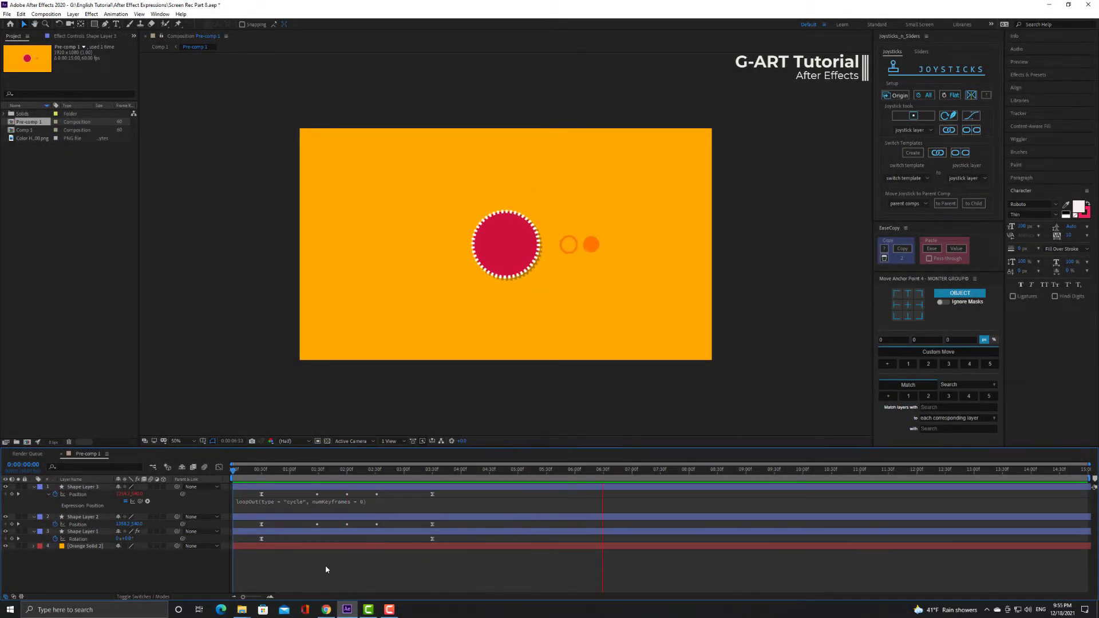
pyautogui.press('space')
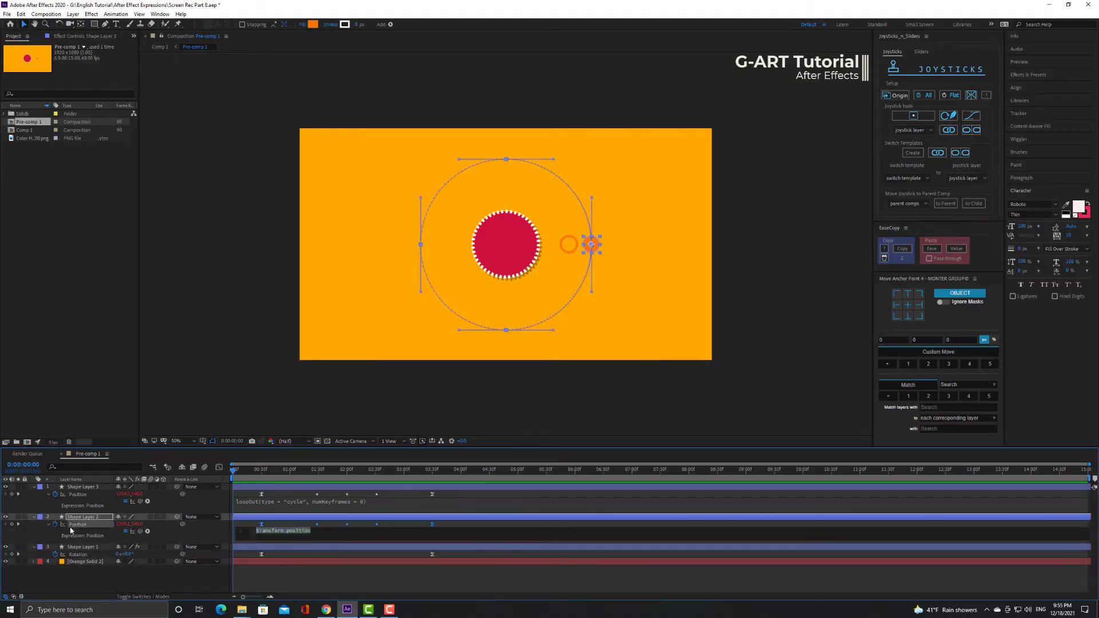
# Step: Set Shape Layer 2's Position expression to loopOut("pingpong") and hide Shape Layer 3
pyautogui.click(147, 531)
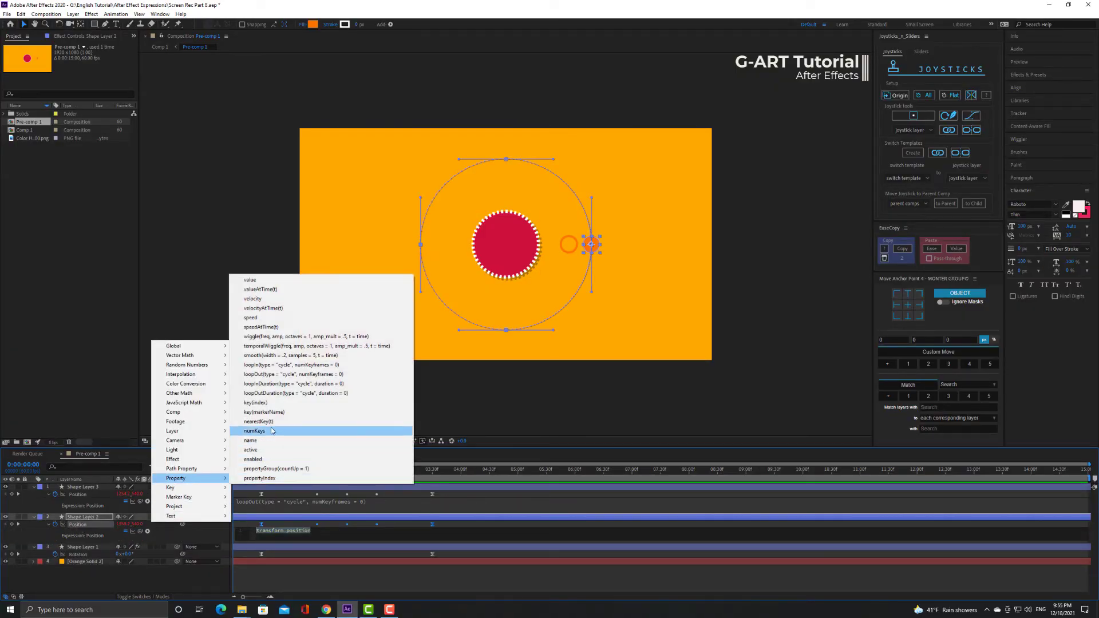
pyautogui.click(292, 375)
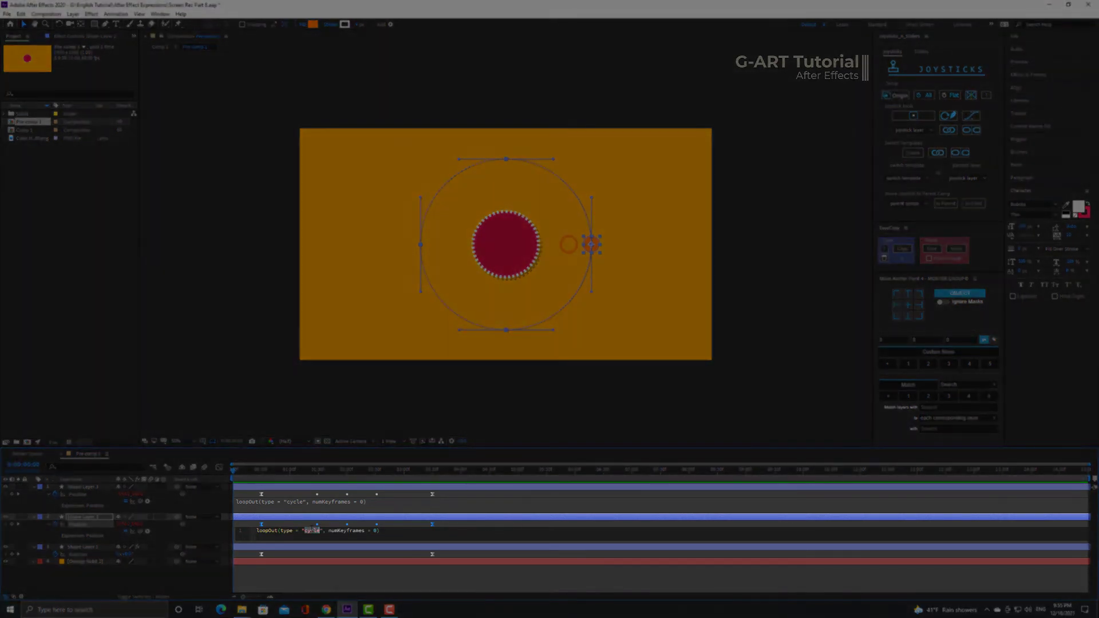
pyautogui.write('ngpong')
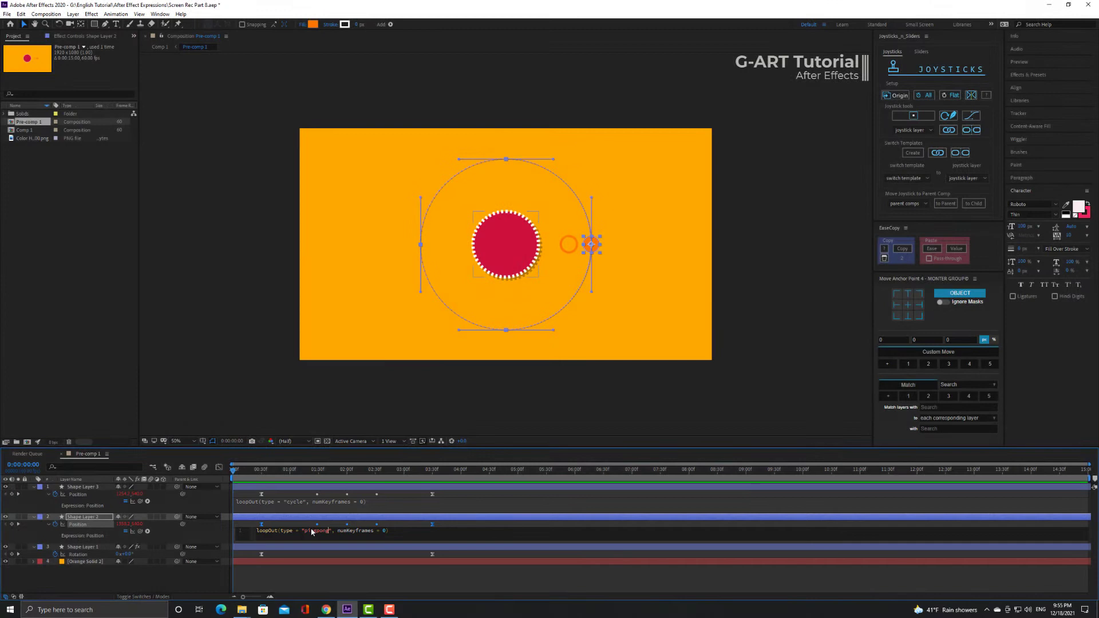
pyautogui.click(324, 553)
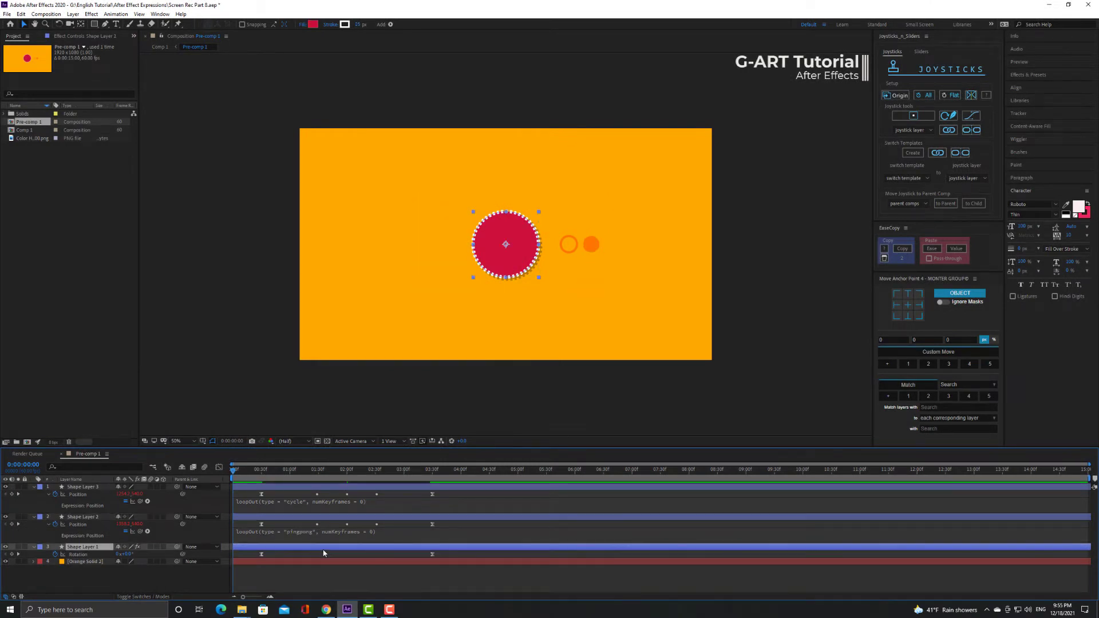
pyautogui.press('space')
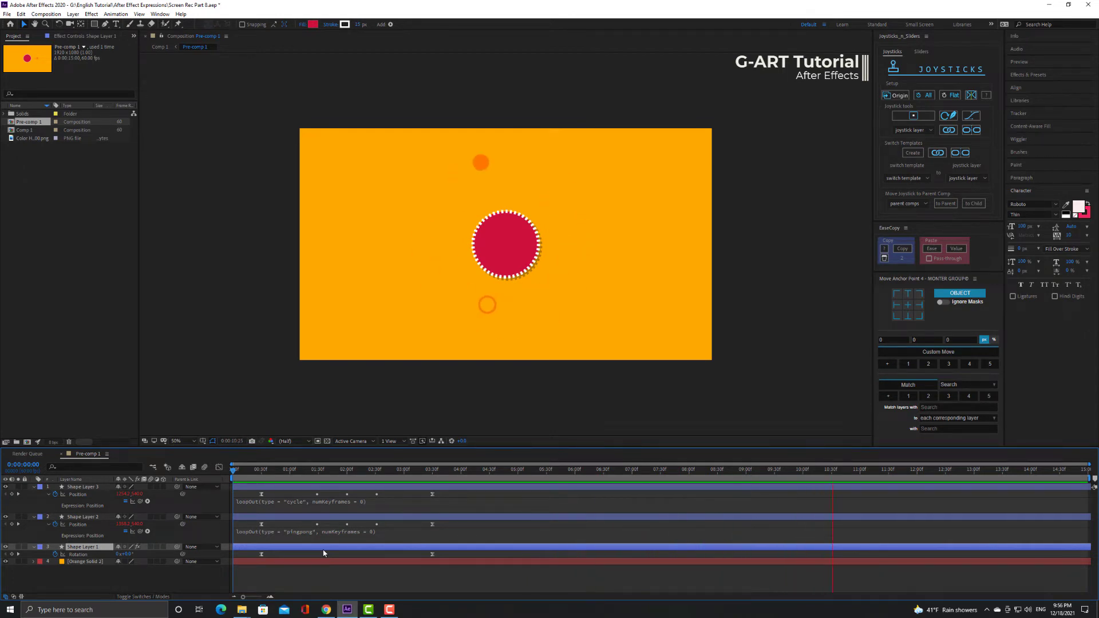
pyautogui.press('space')
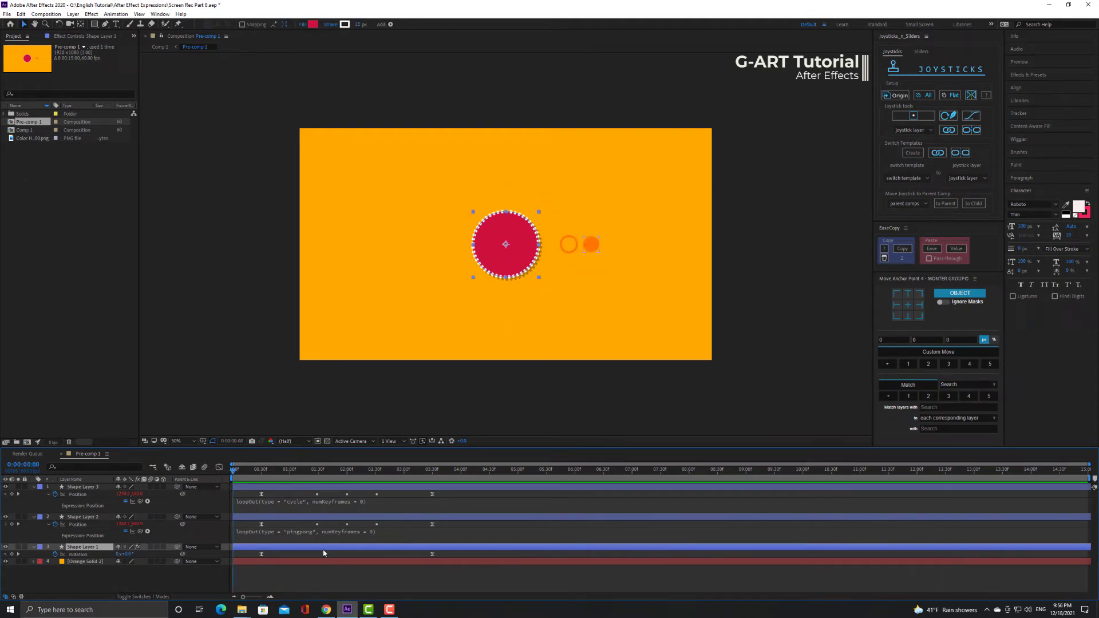
pyautogui.click(5, 487)
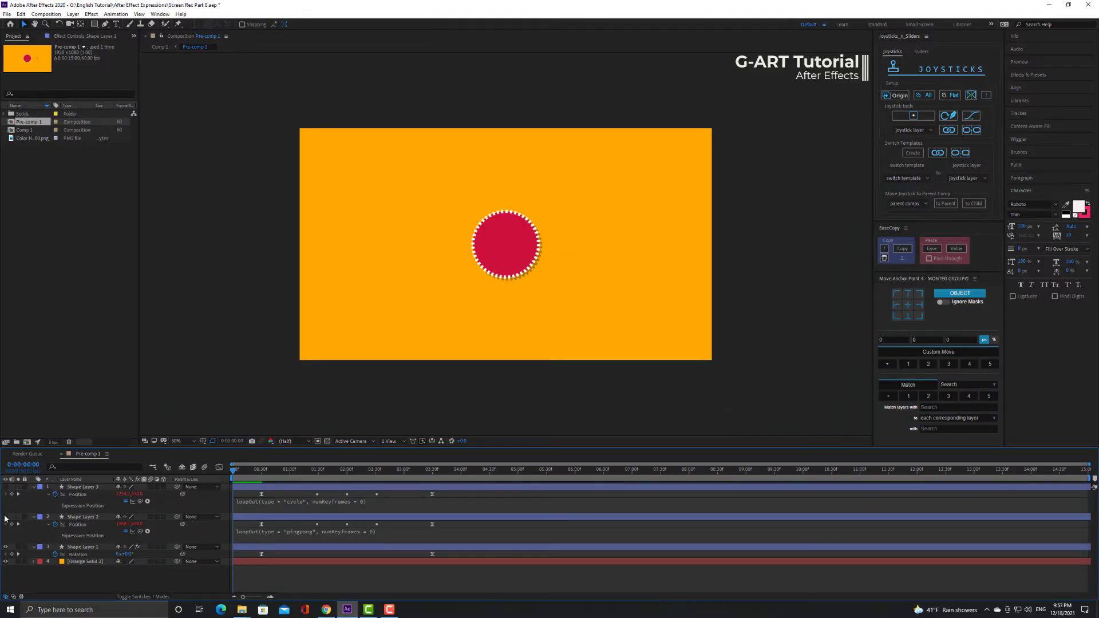
# Step: Hide Shape Layer 2 and keyframe Shape Layer 1's Scale at the start and at 150% at 3:30
pyautogui.click(81, 547)
pyautogui.hotkey('shift', 's')
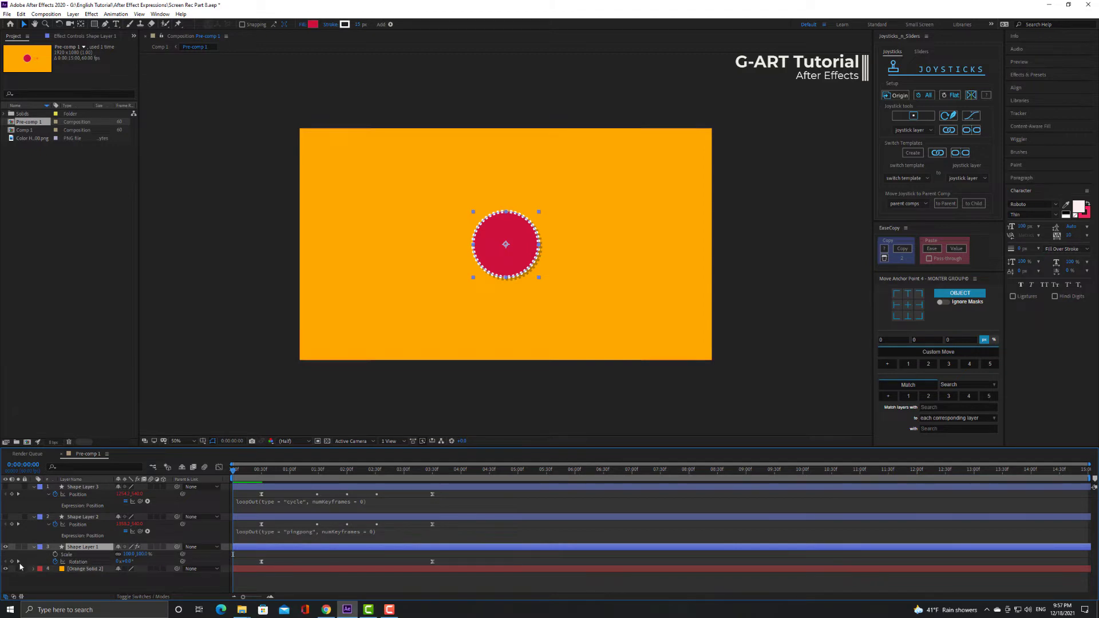
pyautogui.click(56, 555)
pyautogui.click(19, 564)
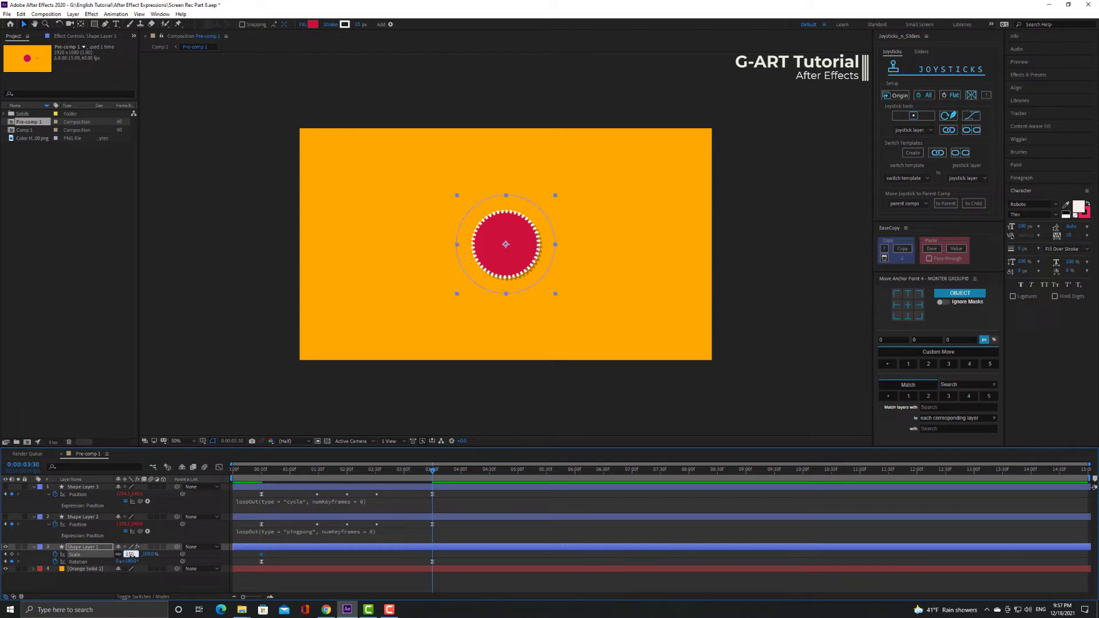
pyautogui.press('Return')
# Step: Copy the Rotation keyframes' easing onto the Scale keyframes with EaseCopy and preview
pyautogui.click(462, 573)
pyautogui.moveTo(461, 572)
pyautogui.mouseDown()
pyautogui.moveTo(386, 557)
pyautogui.moveTo(252, 566)
pyautogui.mouseUp()
pyautogui.click(902, 249)
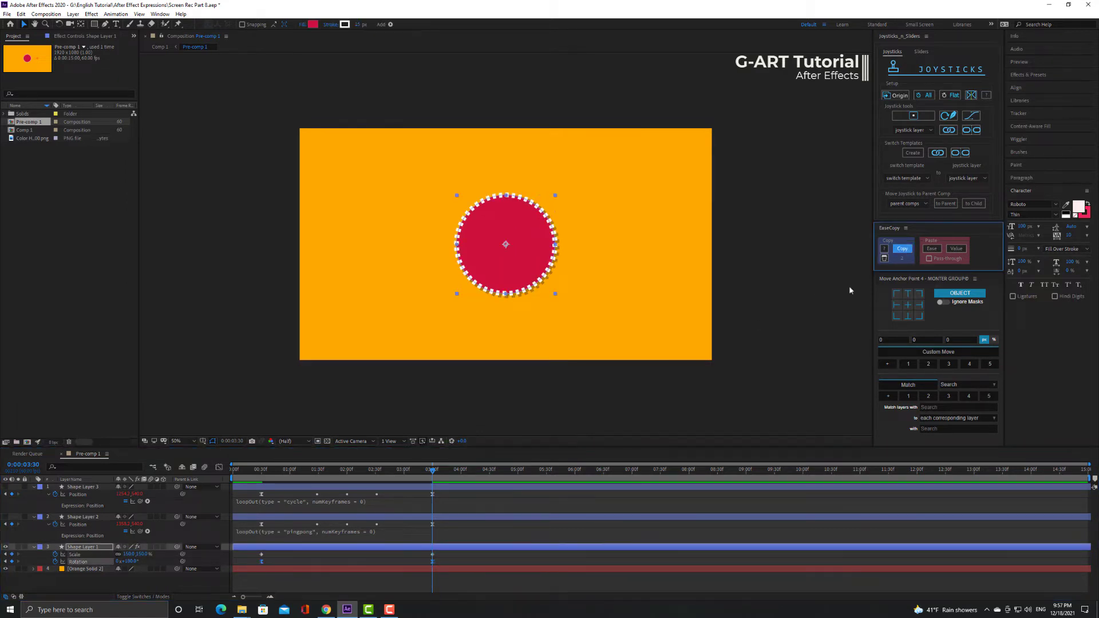
pyautogui.click(426, 561)
pyautogui.click(931, 249)
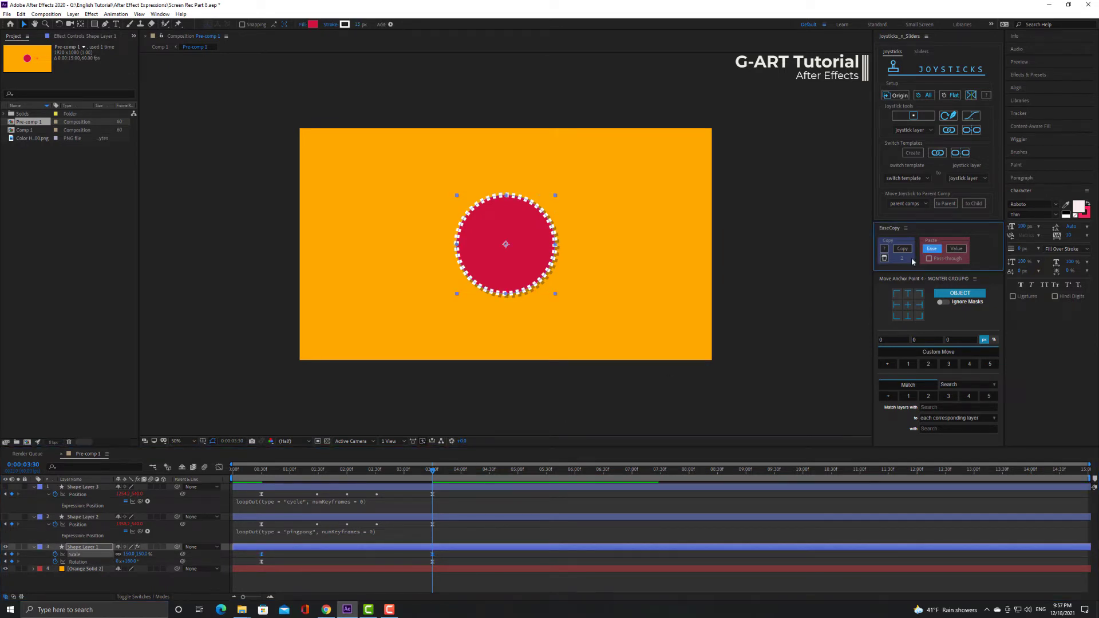
pyautogui.click(502, 532)
pyautogui.click(509, 585)
pyautogui.press('Home')
pyautogui.press('space')
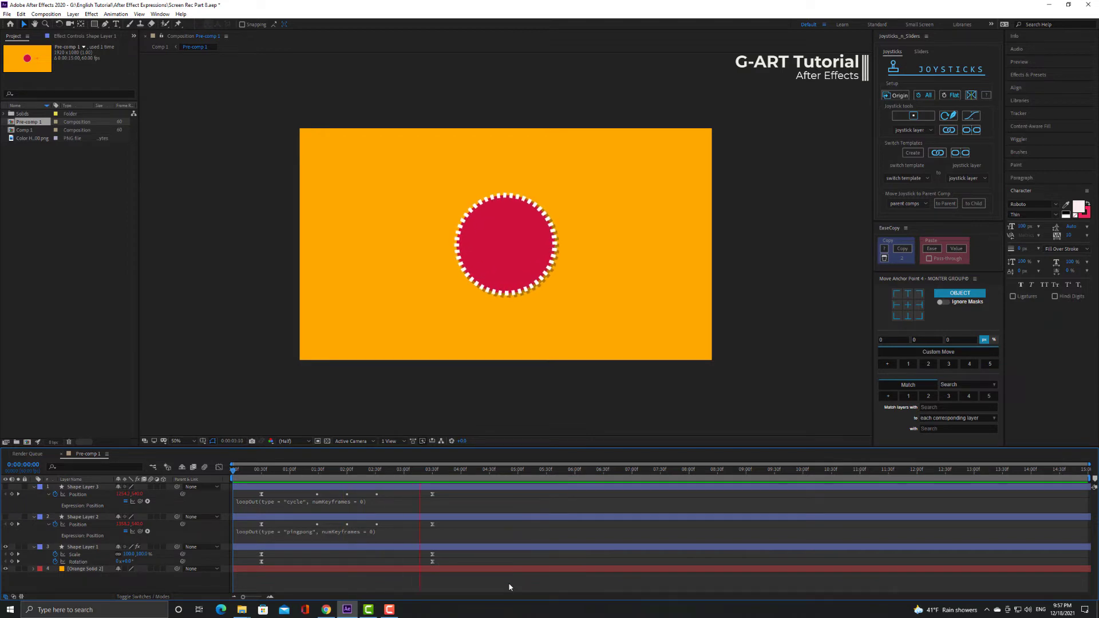
# Step: Add a loopOut("continue"); expression to Shape Layer 1's Scale and preview it from the start
pyautogui.click(434, 490)
pyautogui.keyDown('alt'); pyautogui.click(55, 554); pyautogui.keyUp('alt')
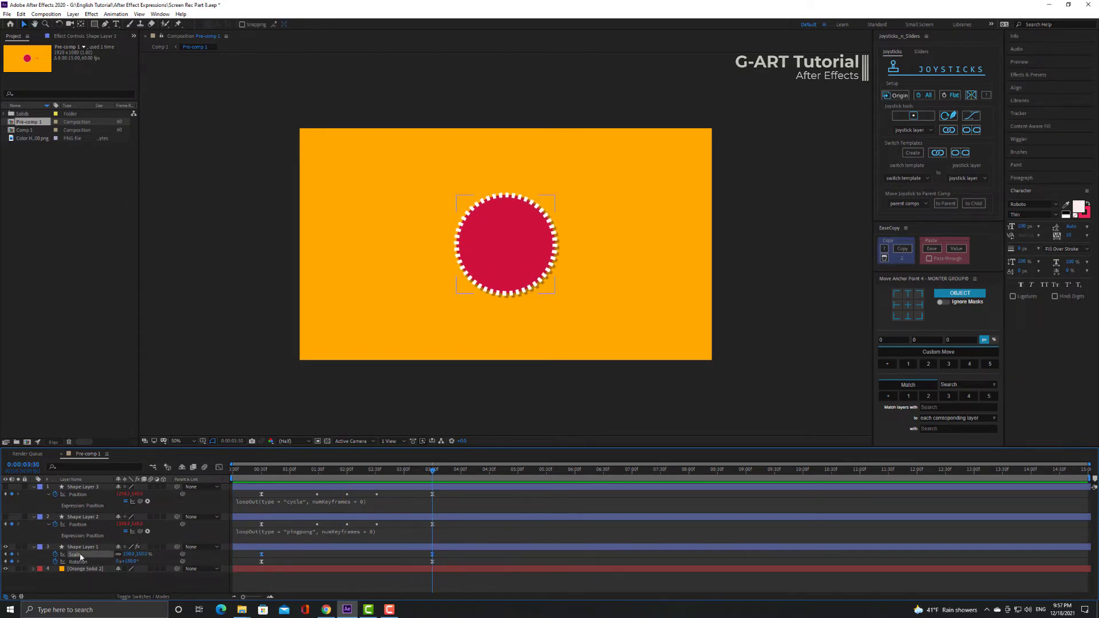
pyautogui.write('loo')
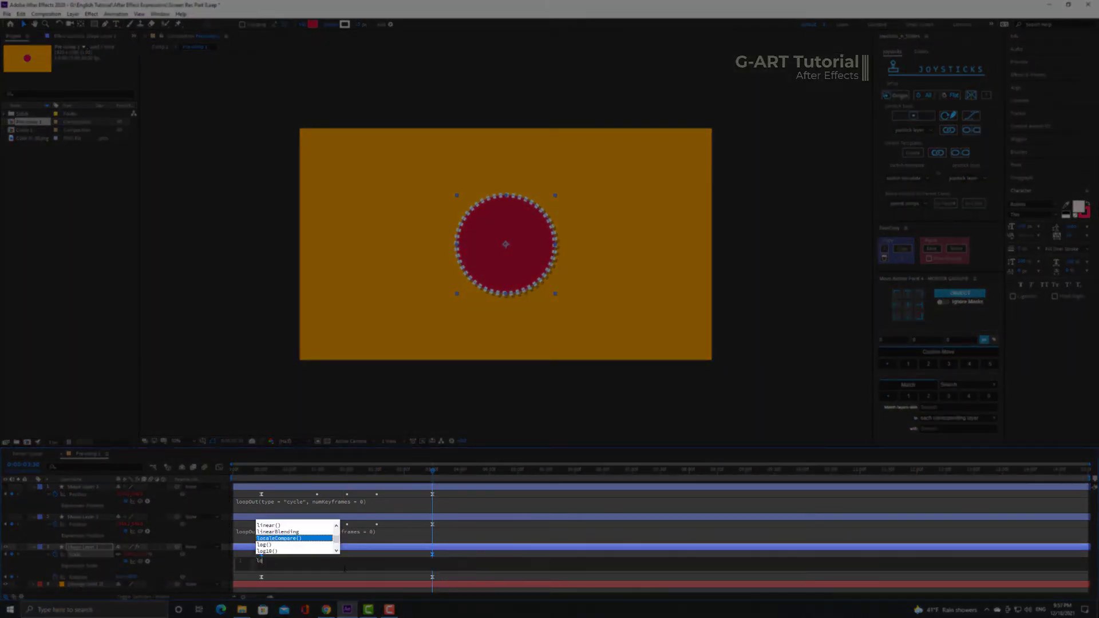
pyautogui.press('Down')
pyautogui.press('Down')
pyautogui.press('Return')
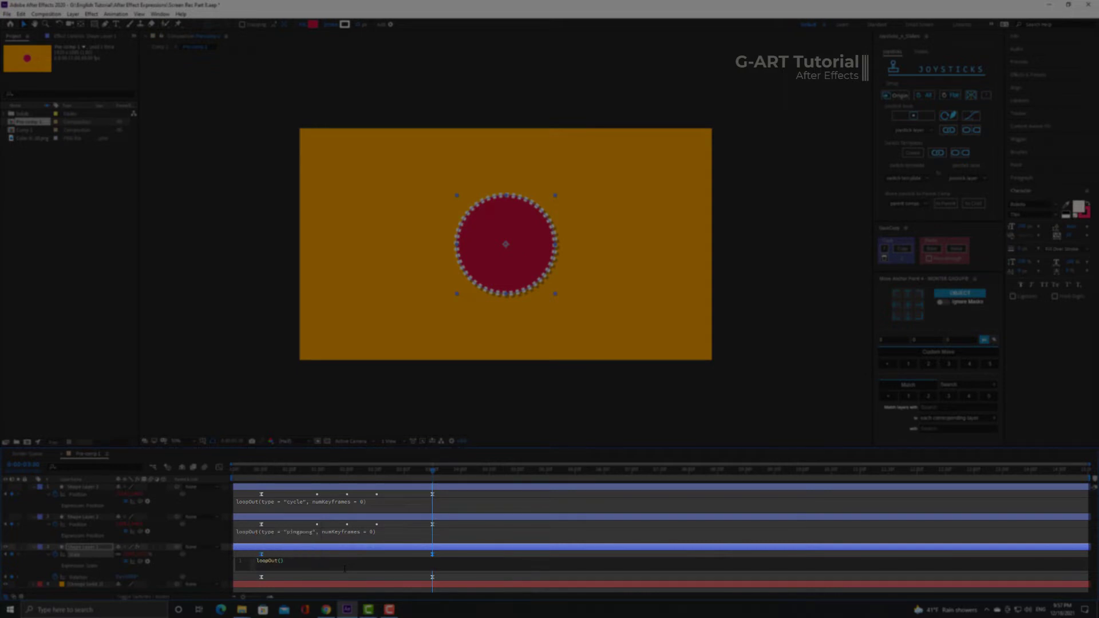
pyautogui.write('"')
pyautogui.press('Return')
pyautogui.write(';')
pyautogui.click(497, 577)
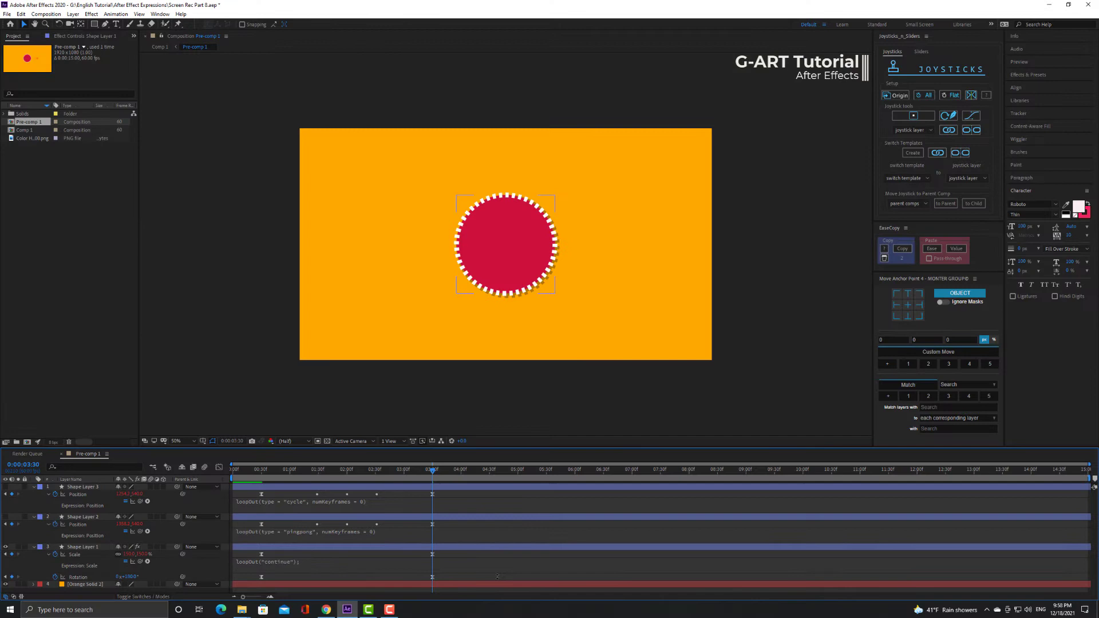
pyautogui.moveTo(433, 473); pyautogui.dragTo(221, 504)
pyautogui.press('space')
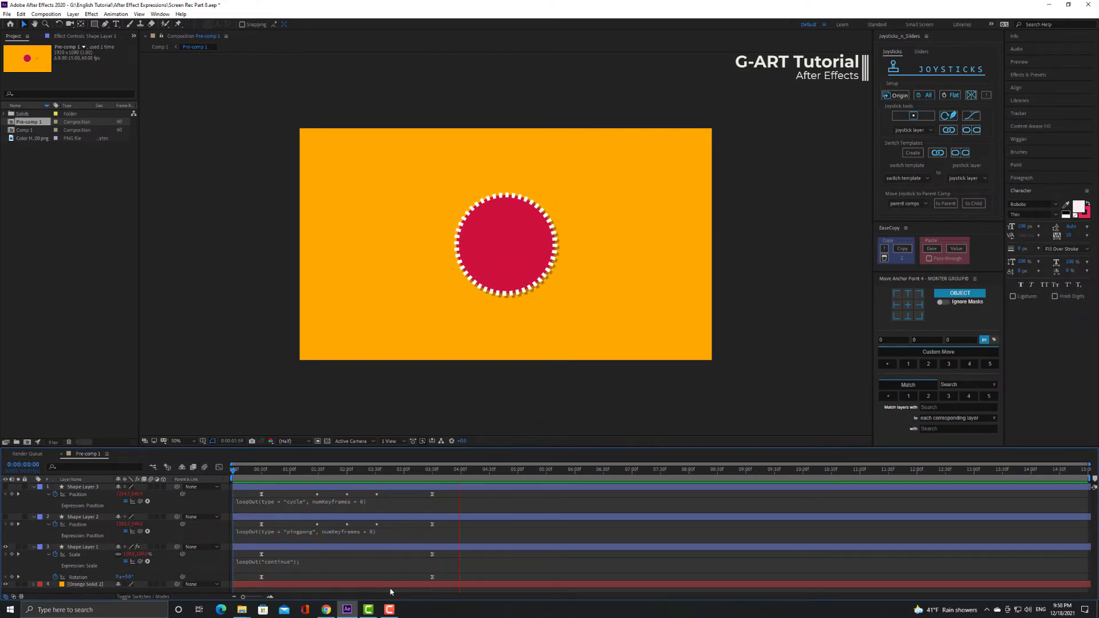
pyautogui.press('space')
# Step: Raise the last Scale keyframe's outgoing speed in the Graph Editor's speed graph
pyautogui.click(432, 554)
pyautogui.hotkey('shift', 'F3')
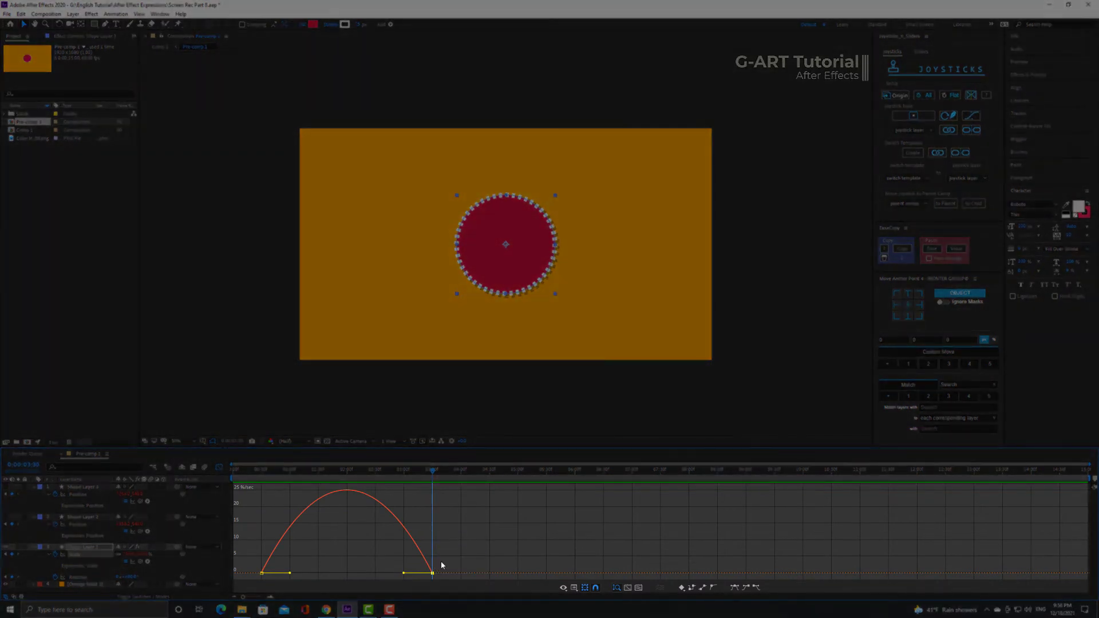
pyautogui.click(563, 587)
pyautogui.click(601, 505)
pyautogui.moveTo(432, 572)
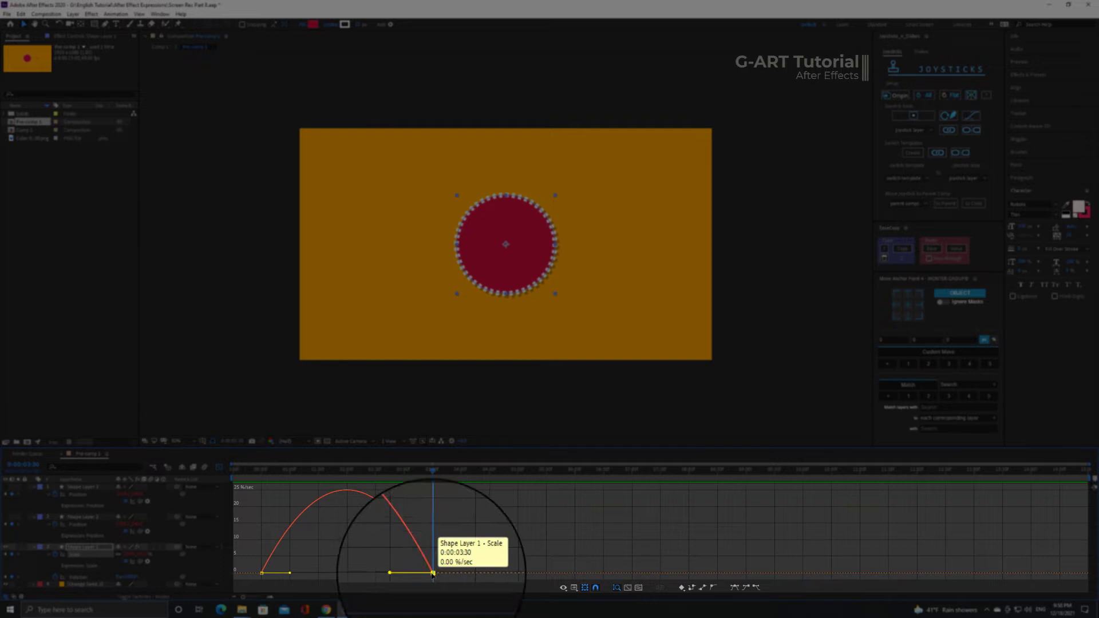
pyautogui.moveTo(433, 574); pyautogui.dragTo(433, 526)
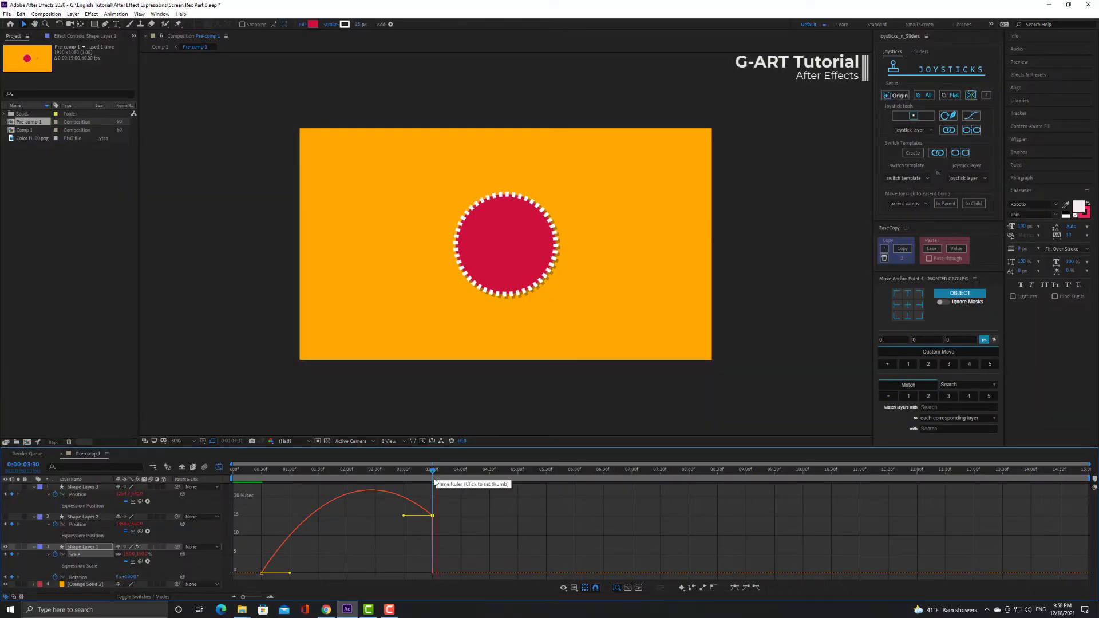
pyautogui.press('space')
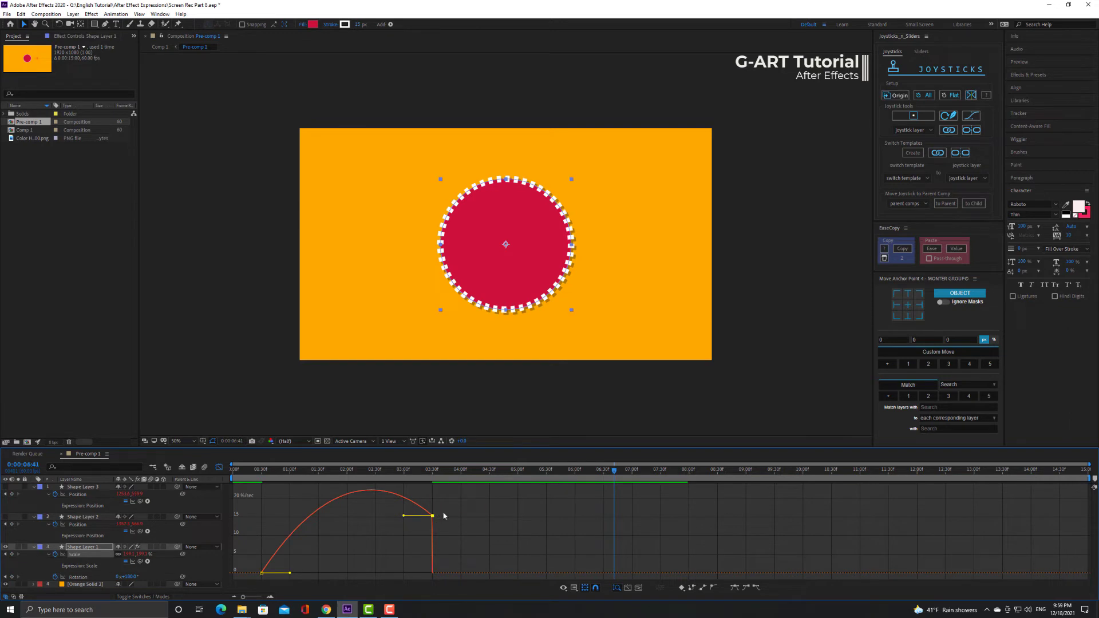
pyautogui.moveTo(612, 472); pyautogui.dragTo(211, 508)
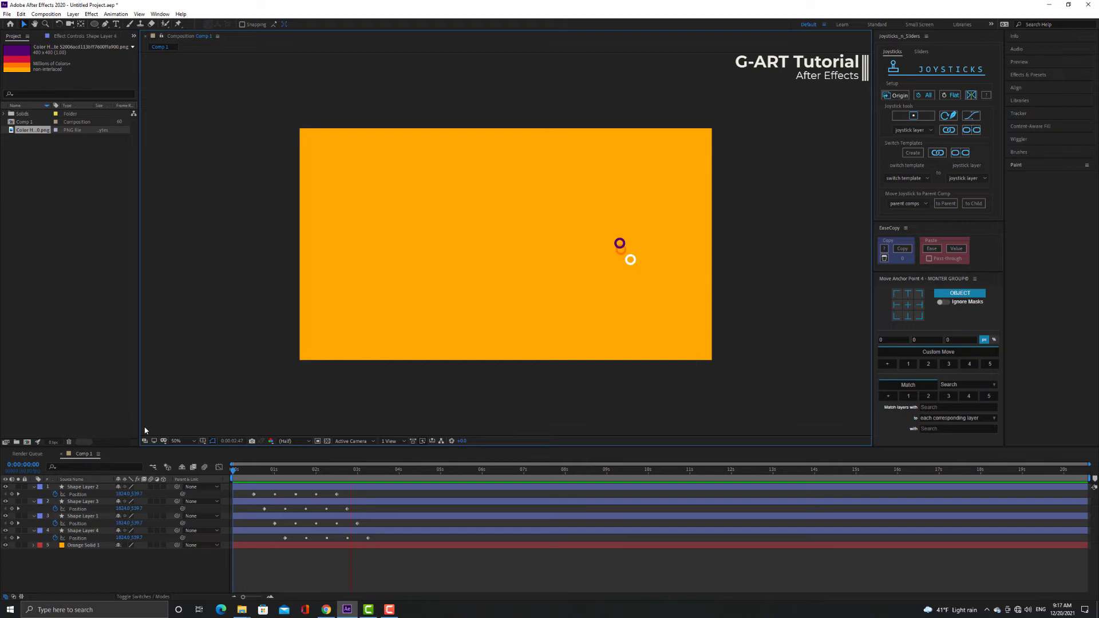
# Step: Enter a loopOut("offset") expression on Shape Layer 2's Position using autocomplete
pyautogui.click(89, 496)
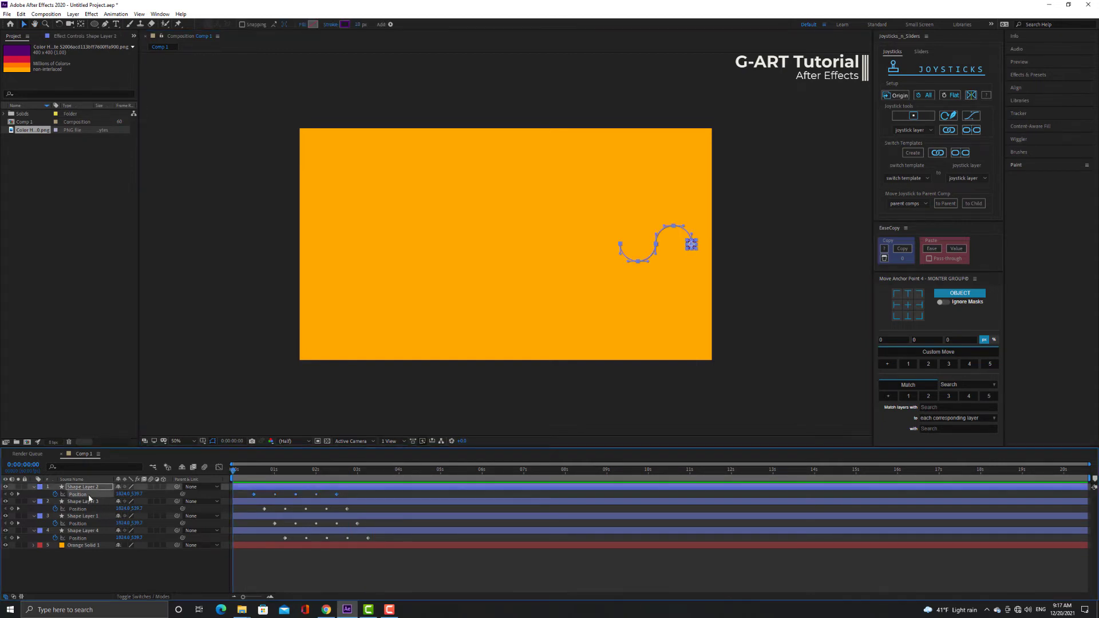
pyautogui.keyDown('alt'); pyautogui.click(55, 494); pyautogui.keyUp('alt')
pyautogui.write('loop')
pyautogui.press('Down')
pyautogui.press('Down')
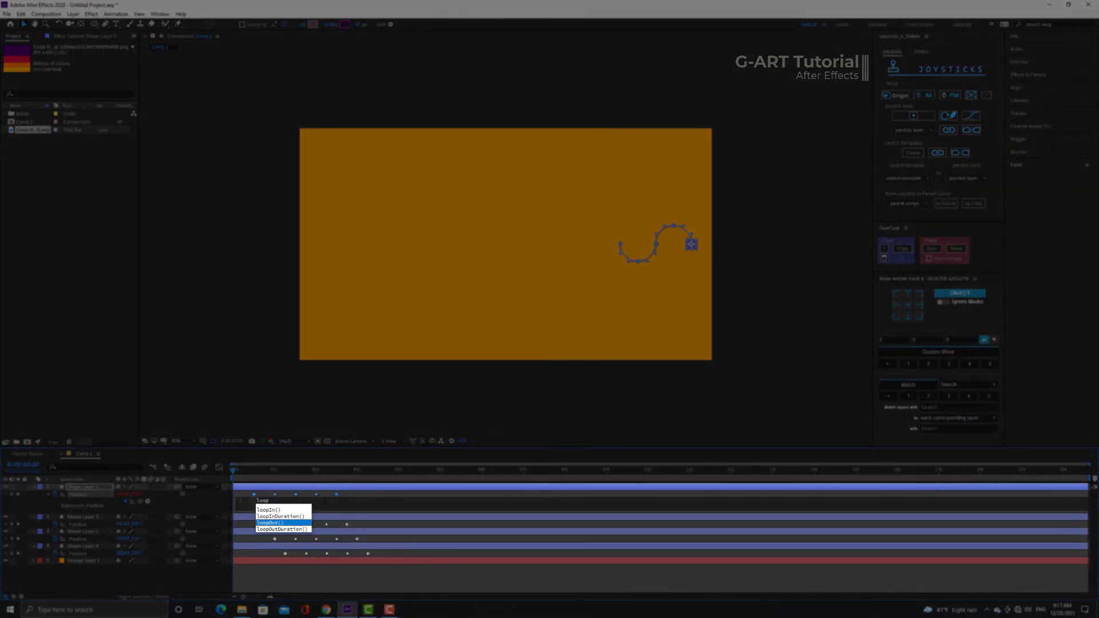
pyautogui.press('Return')
pyautogui.press('Down')
pyautogui.press('Down')
pyautogui.press('Return')
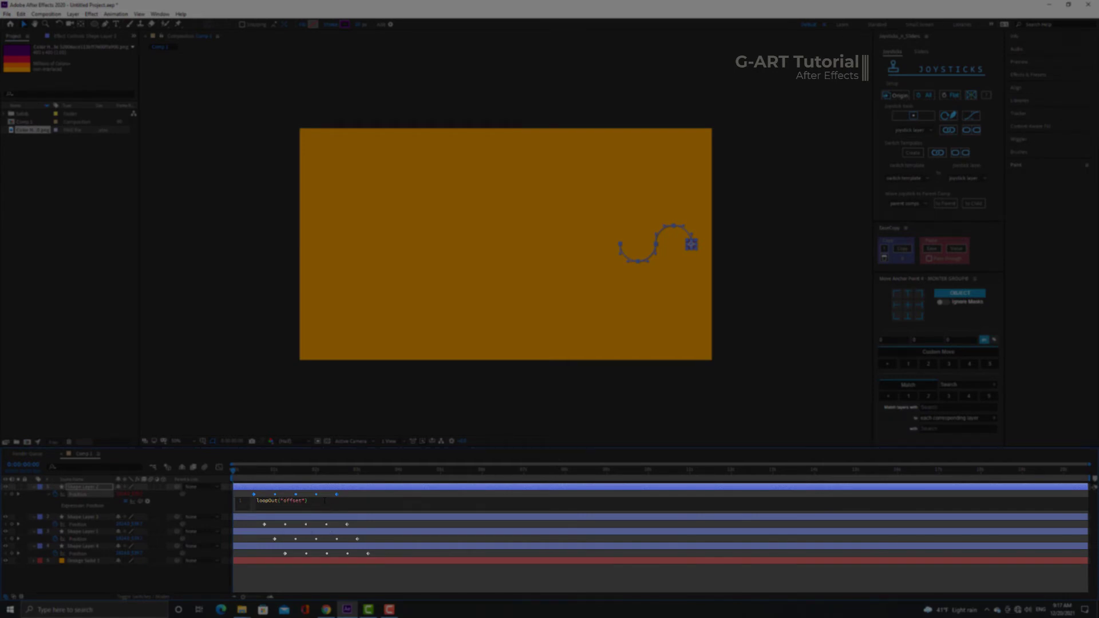
# Step: End Shape Layer 2's expression with a semicolon and give Shape Layer 3's Position loopOut("offset")
pyautogui.write(';')
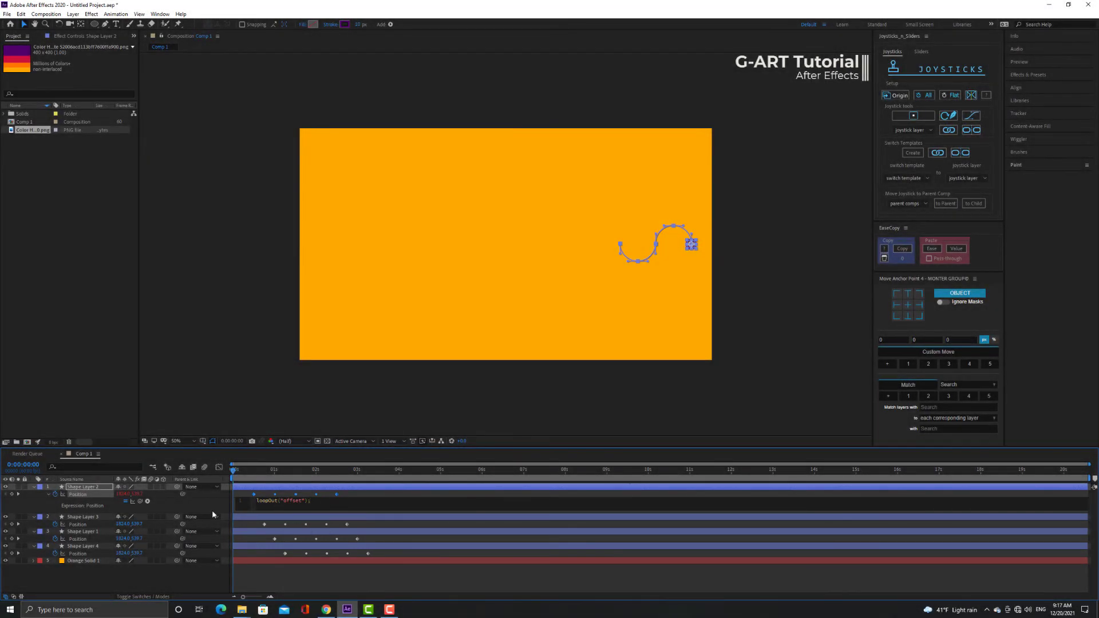
pyautogui.click(78, 524)
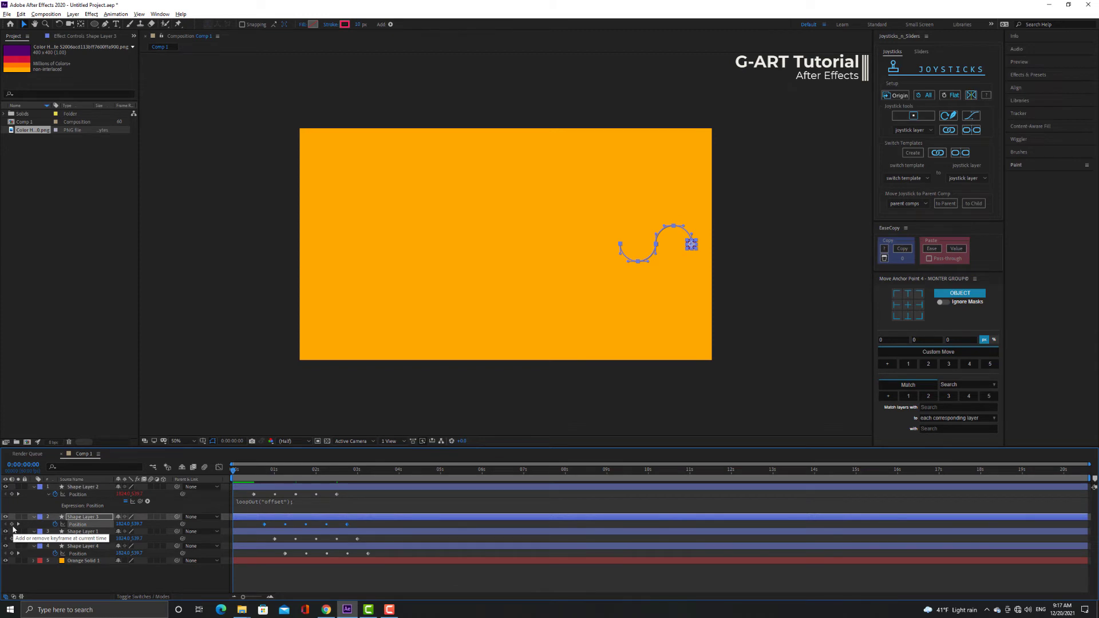
pyautogui.keyDown('alt'); pyautogui.click(55, 524); pyautogui.keyUp('alt')
pyautogui.write('loo')
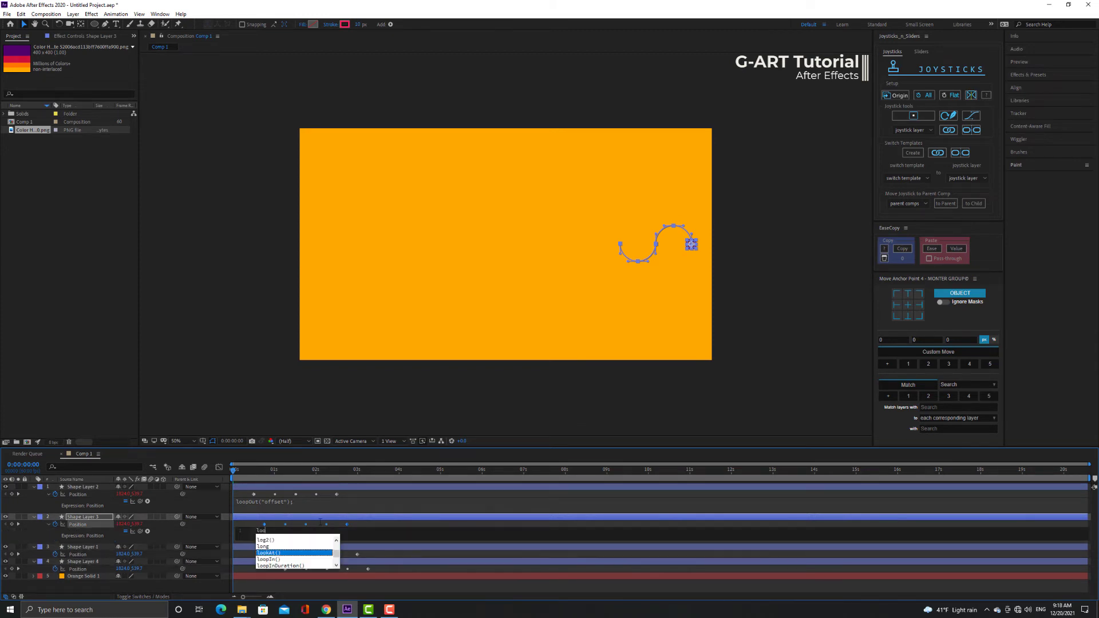
pyautogui.press('Down')
pyautogui.press('Down')
pyautogui.press('Down')
pyautogui.press('Return')
pyautogui.write('"')
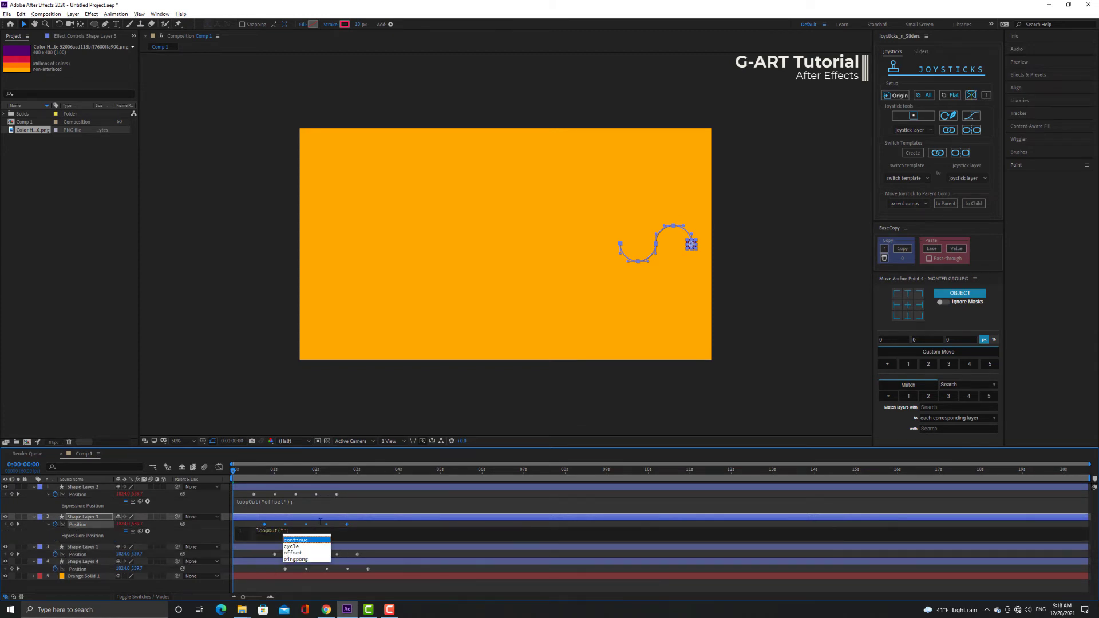
pyautogui.press('Down')
pyautogui.press('Down')
pyautogui.press('Return')
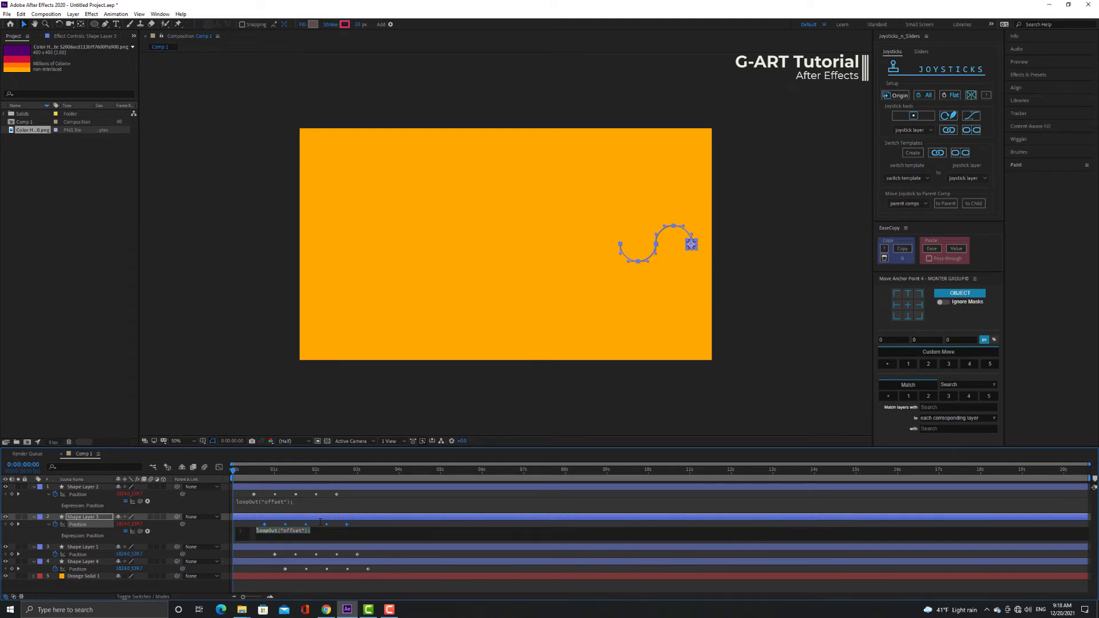
pyautogui.click(308, 586)
pyautogui.press('space')
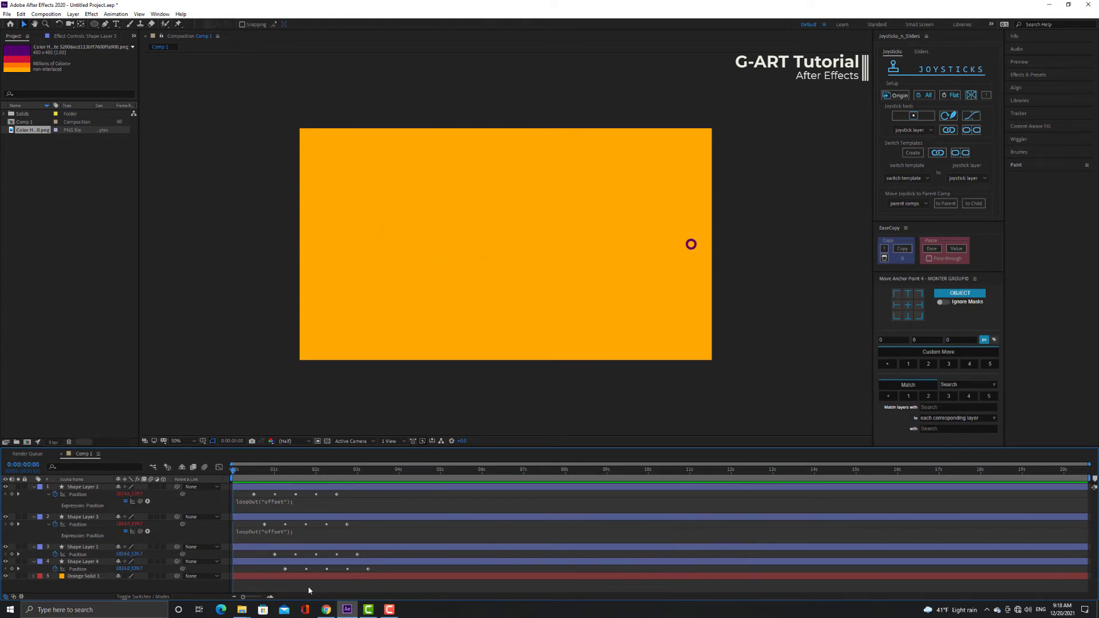
# Step: Paste the offset loop expression onto Shape Layers 1 and 4's Position and preview
pyautogui.click(56, 559)
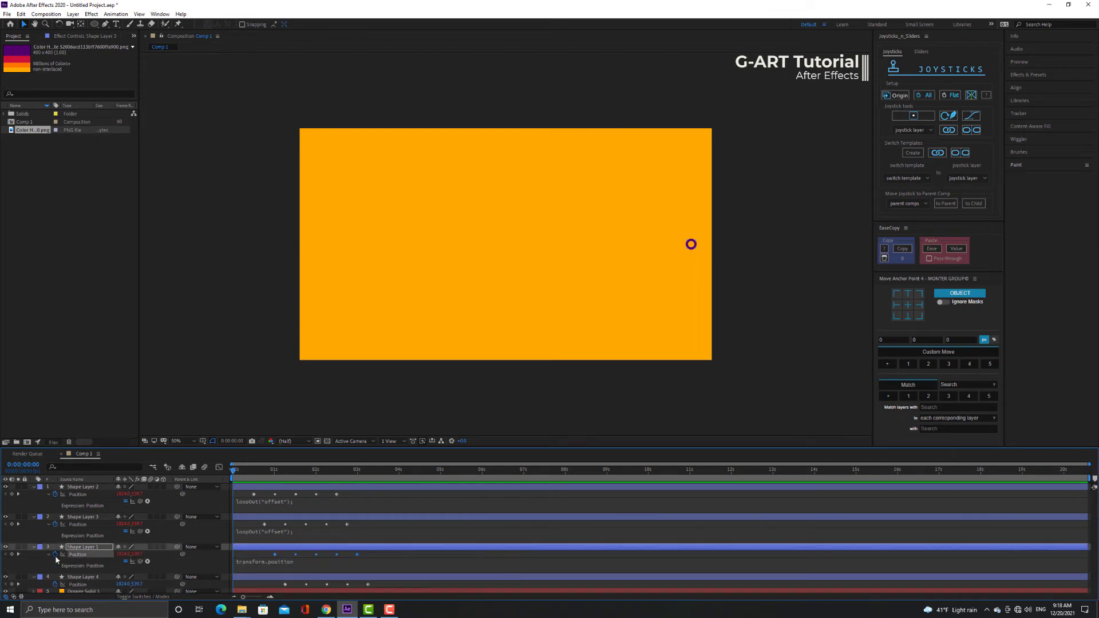
pyautogui.write('loopOut("offset");')
pyautogui.keyDown('alt'); pyautogui.click(55, 584); pyautogui.keyUp('alt')
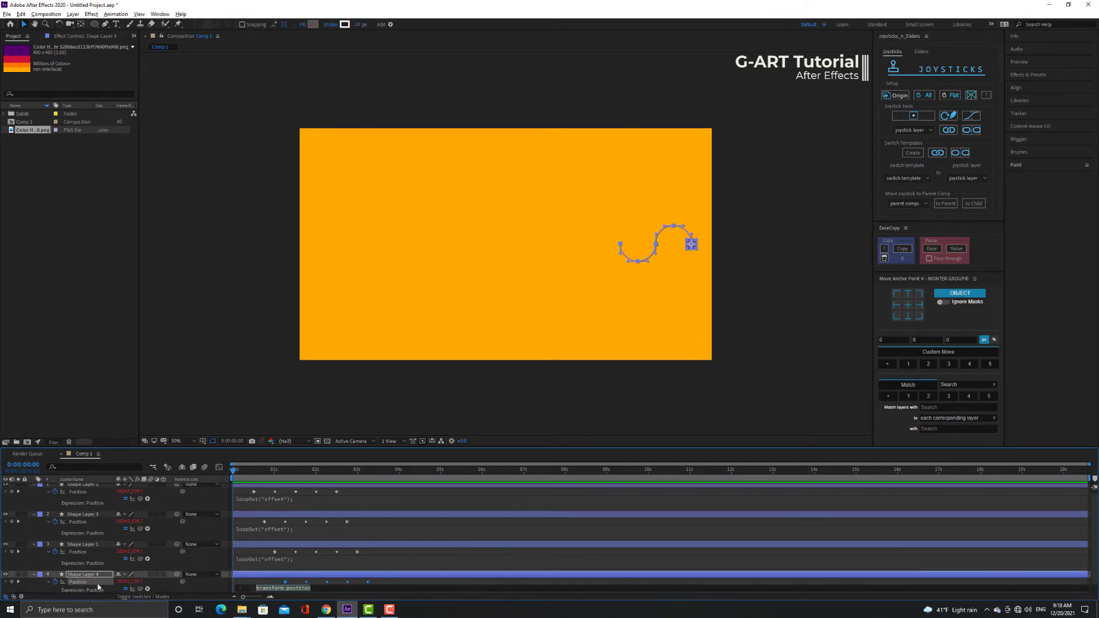
pyautogui.scroll(1, 404, 564)
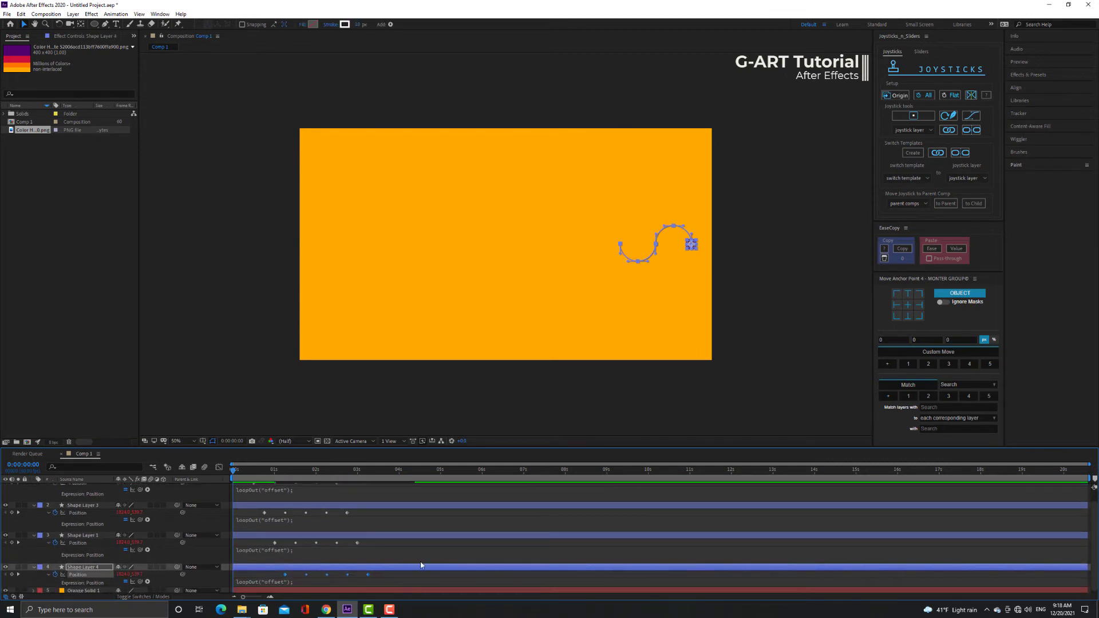
pyautogui.press('space')
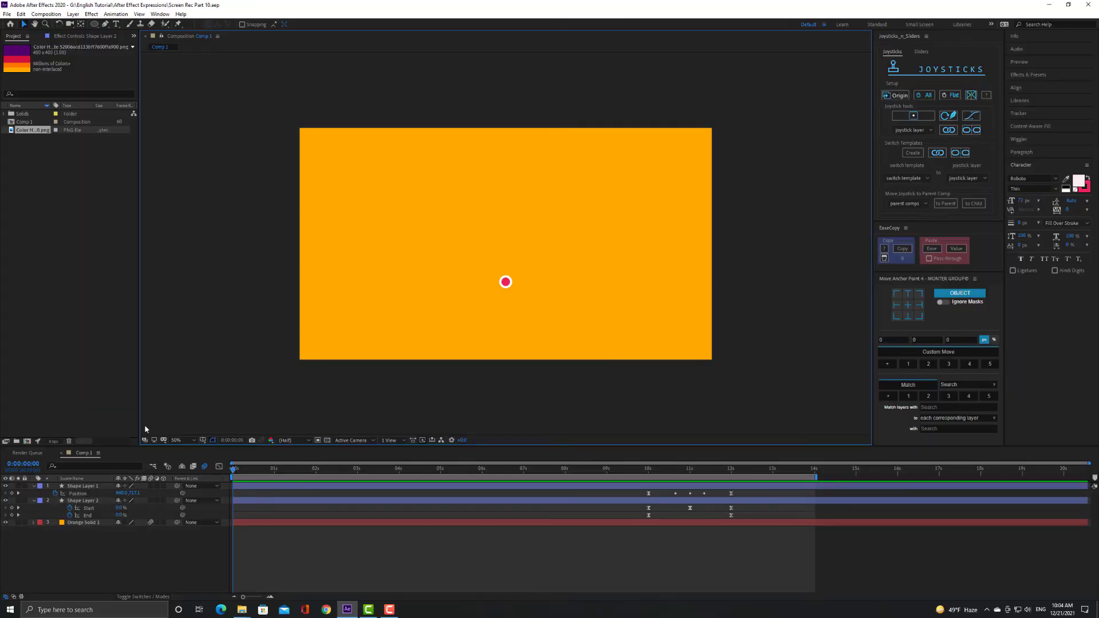
# Step: Check the first keyframe at 10 seconds, then give Shape Layer 1's Position a loopIn() expression
pyautogui.moveTo(744, 533); pyautogui.dragTo(641, 487)
pyautogui.press('k')
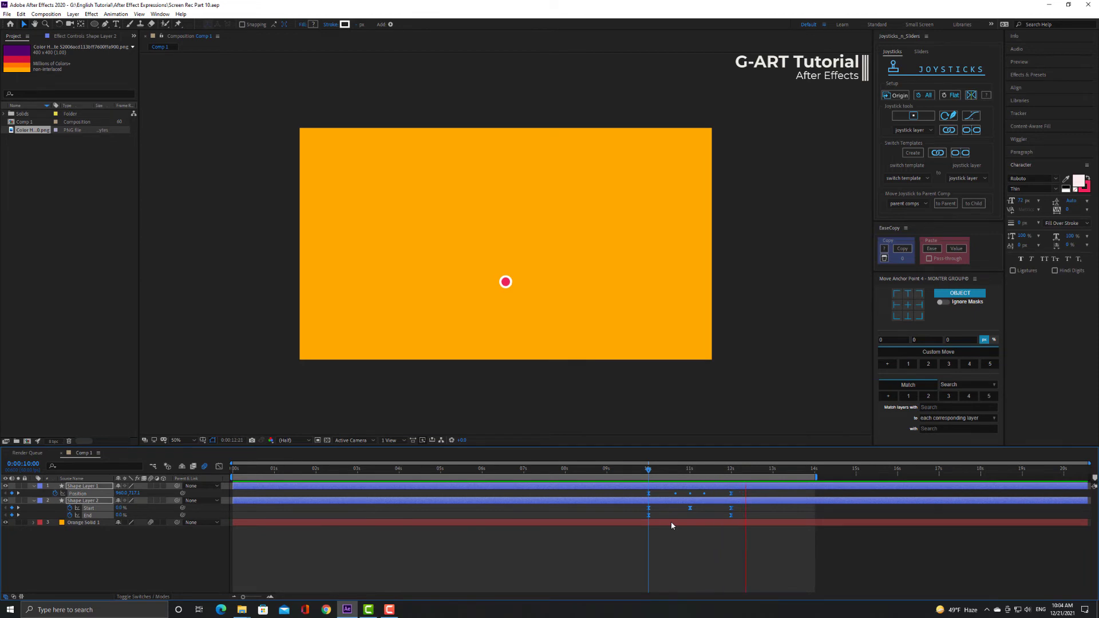
pyautogui.press('Home')
pyautogui.press('space')
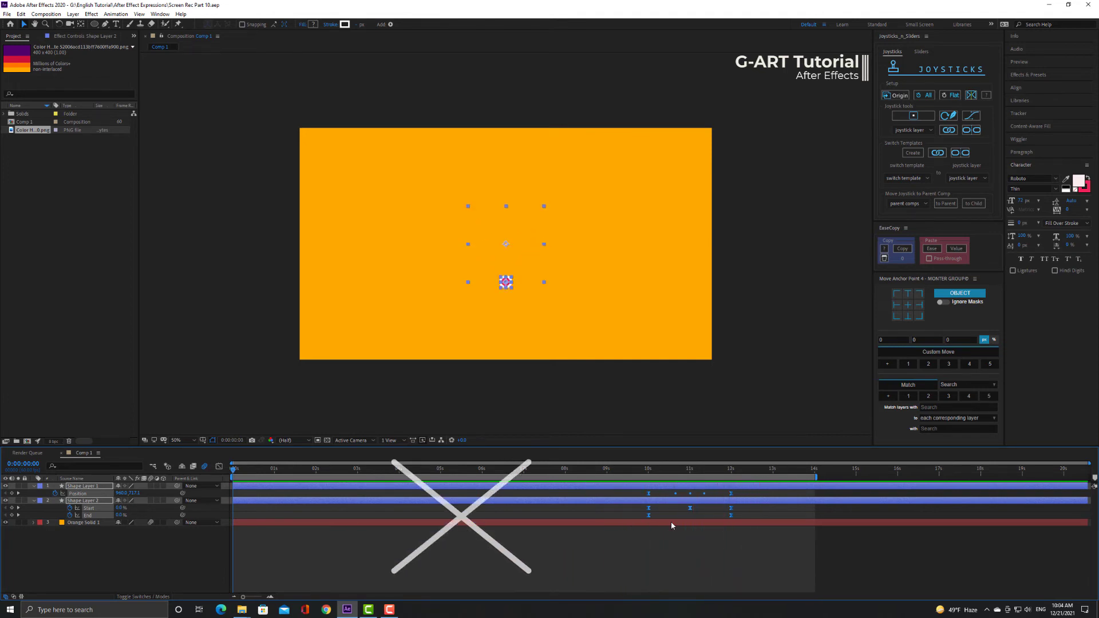
pyautogui.keyDown('alt'); pyautogui.click(55, 493); pyautogui.keyUp('alt')
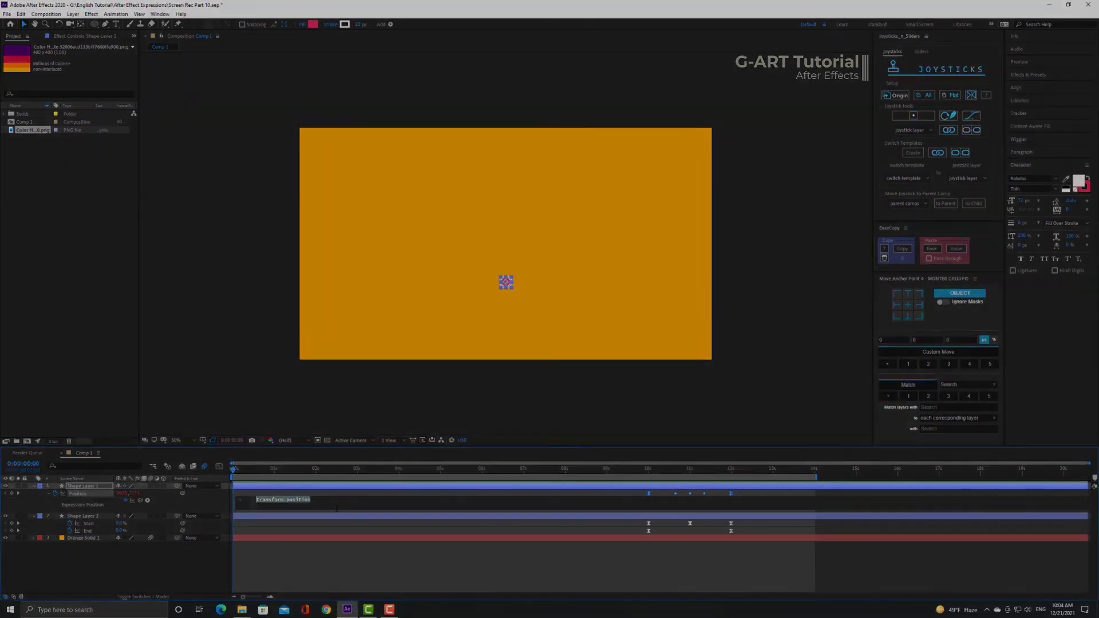
pyautogui.write('loopIn();')
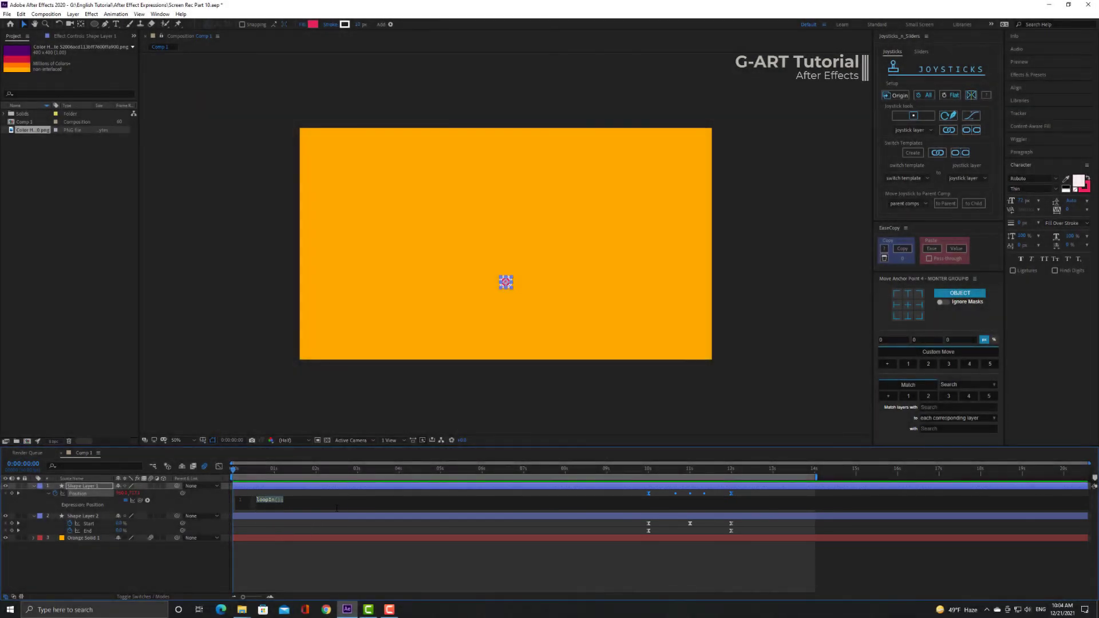
pyautogui.click(308, 574)
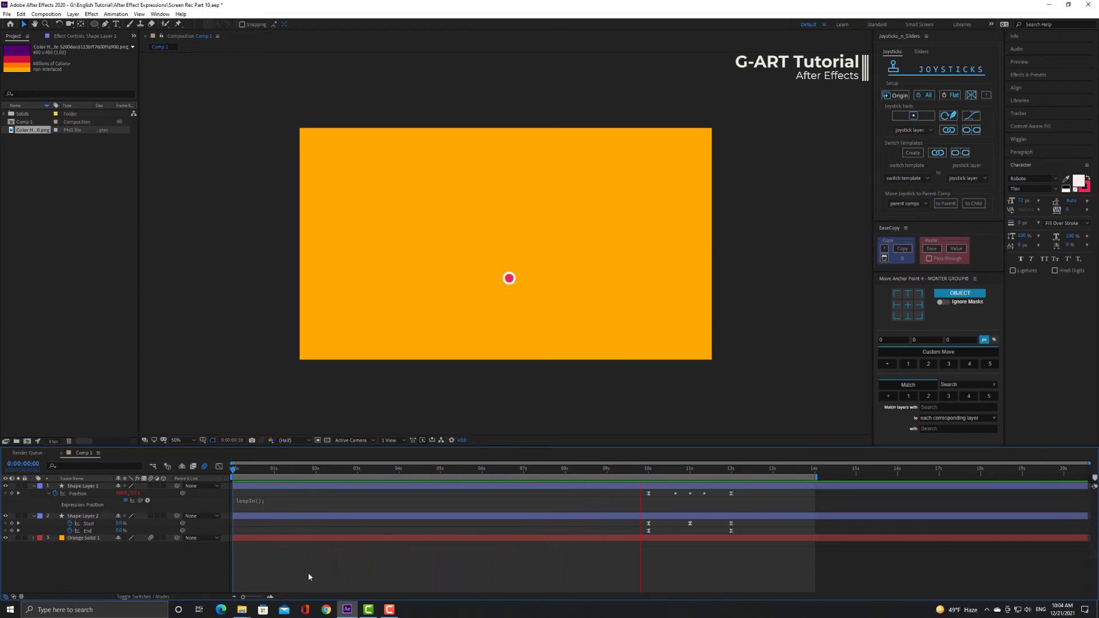
pyautogui.press('space')
# Step: Paste loopIn(); into Shape Layer 2's trim Start and End expressions, then preview from the start
pyautogui.press('Home')
pyautogui.click(87, 525)
pyautogui.keyDown('alt'); pyautogui.click(69, 526); pyautogui.keyUp('alt')
pyautogui.write('loopIn();')
pyautogui.press('KP_Enter')
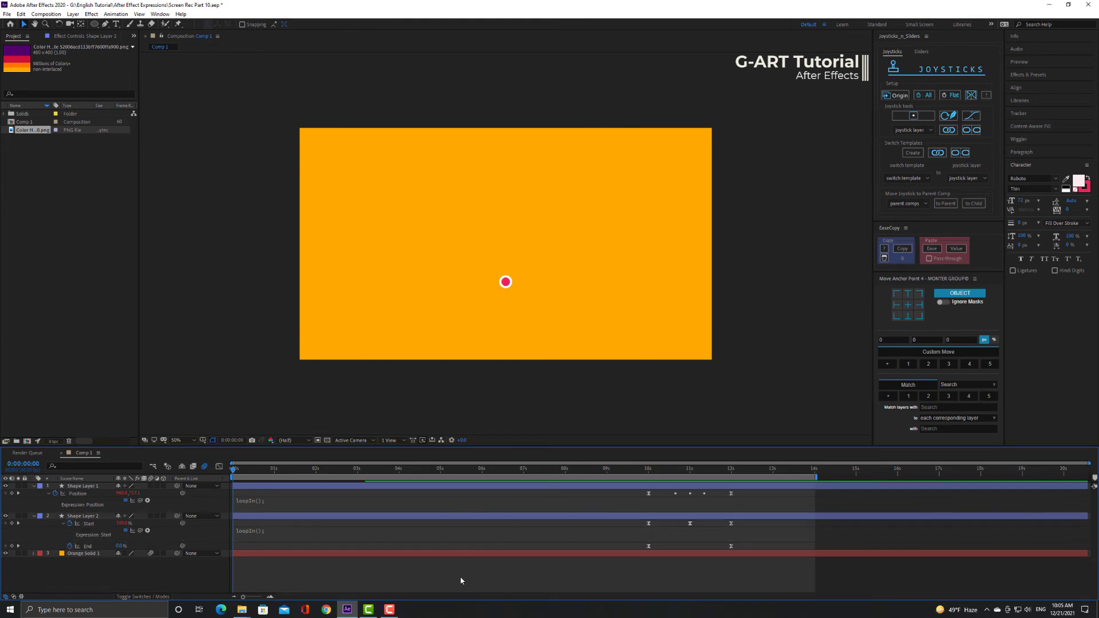
pyautogui.keyDown('alt'); pyautogui.click(70, 546); pyautogui.keyUp('alt')
pyautogui.write('loopIn();')
pyautogui.press('KP_Enter')
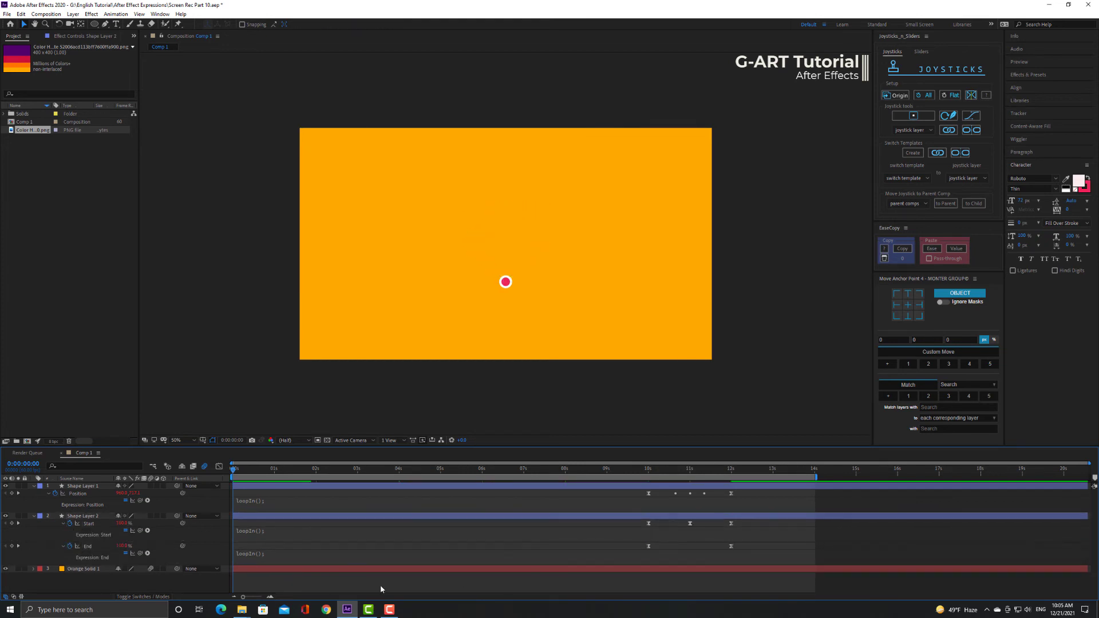
pyautogui.press('space')
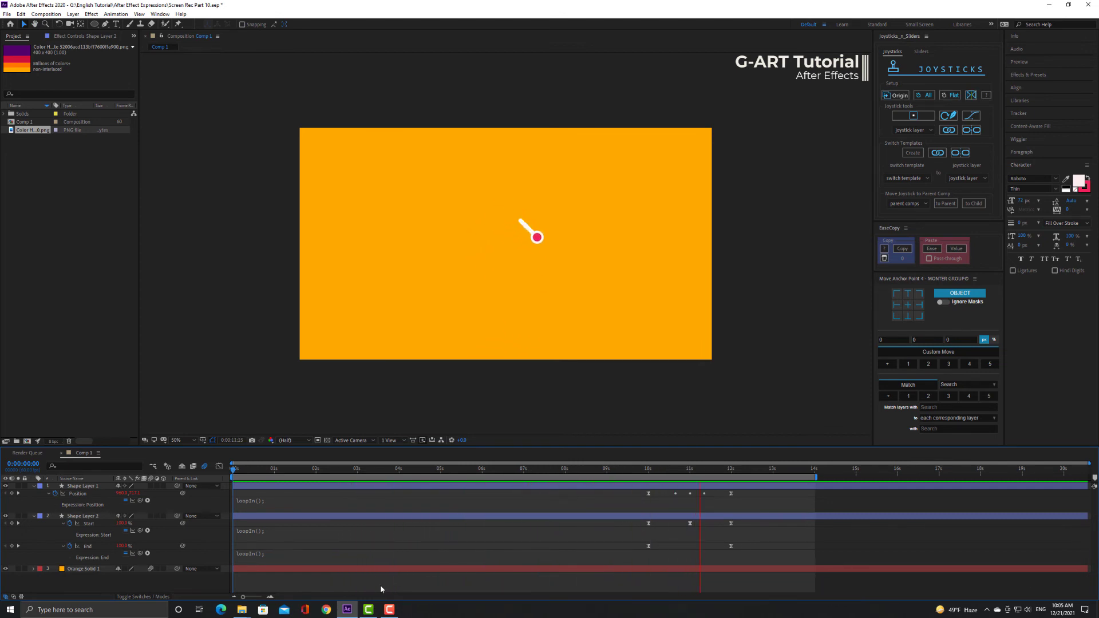
# Step: Stretch the work area to the composition end, then scrub and preview the animation
pyautogui.moveTo(815, 477); pyautogui.dragTo(1087, 477)
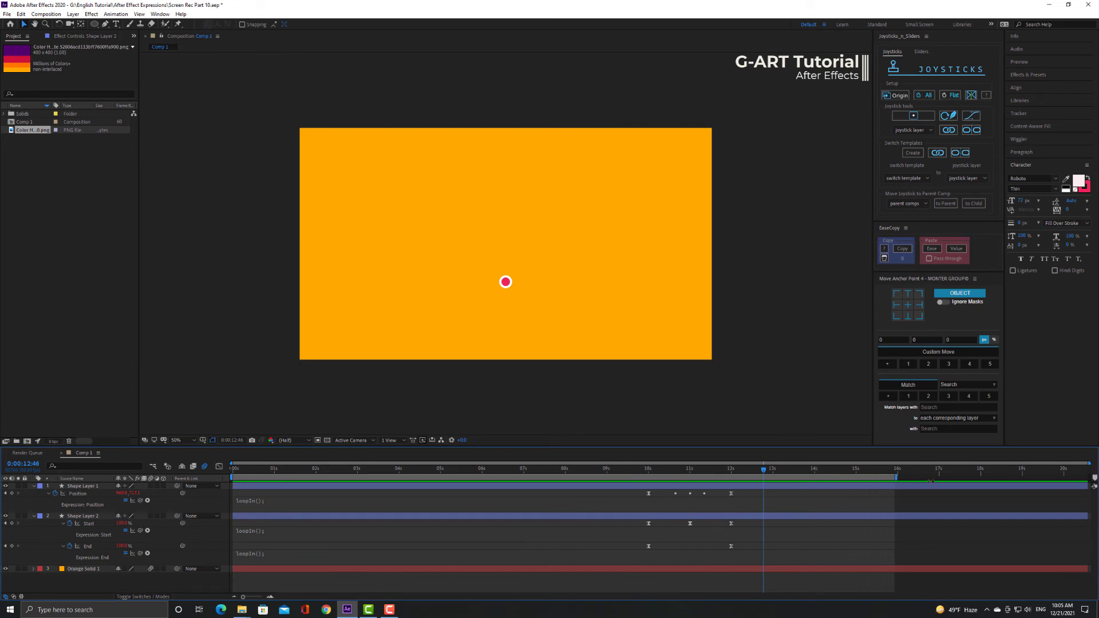
pyautogui.moveTo(818, 474); pyautogui.dragTo(505, 512)
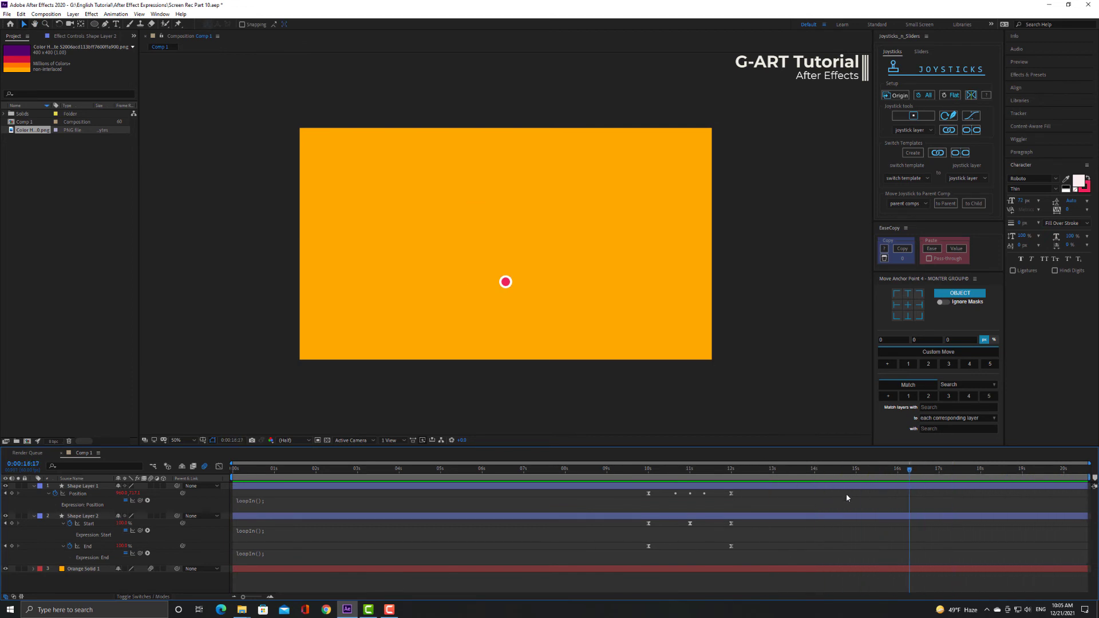
pyautogui.press('space')
pyautogui.press('space')
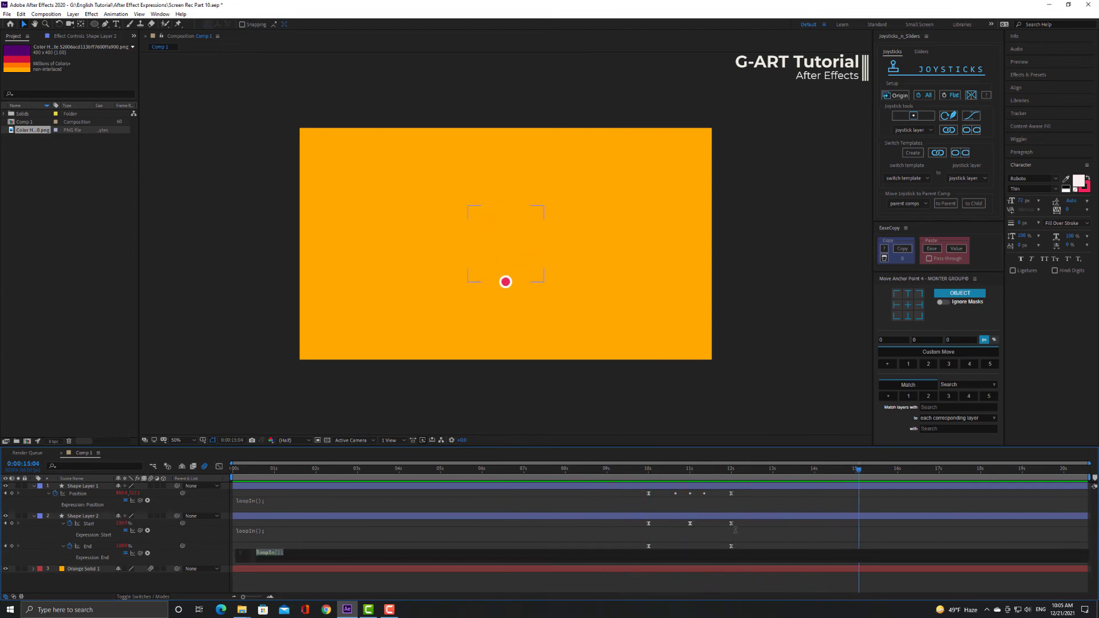
# Step: Check the 12-second keyframes, then replay the looping joystick animation from the start
pyautogui.moveTo(717, 527); pyautogui.dragTo(723, 487)
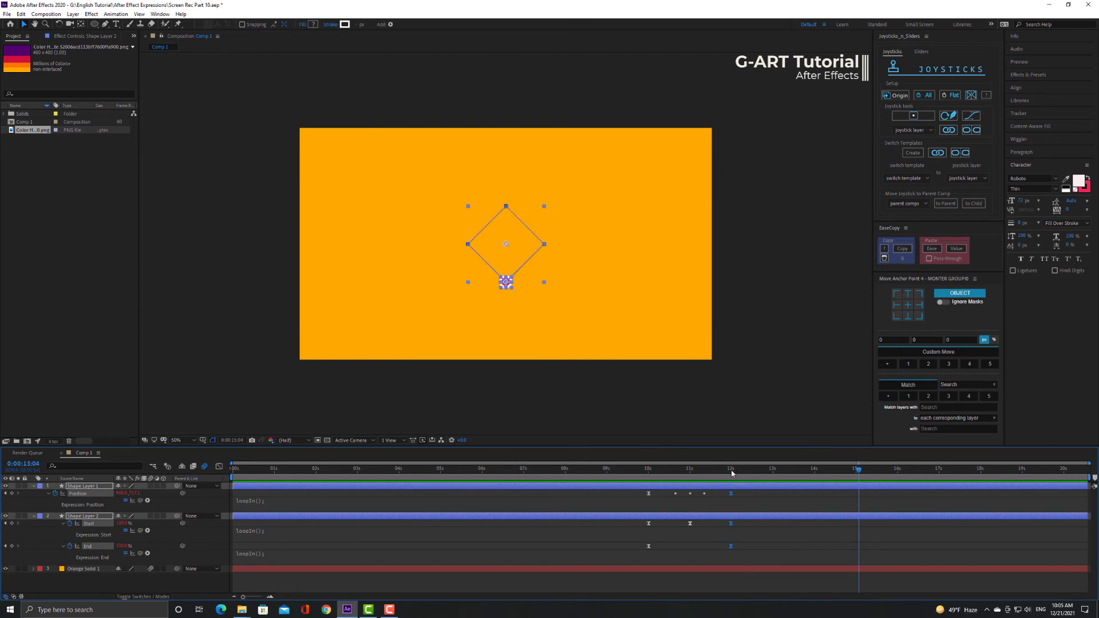
pyautogui.press('j')
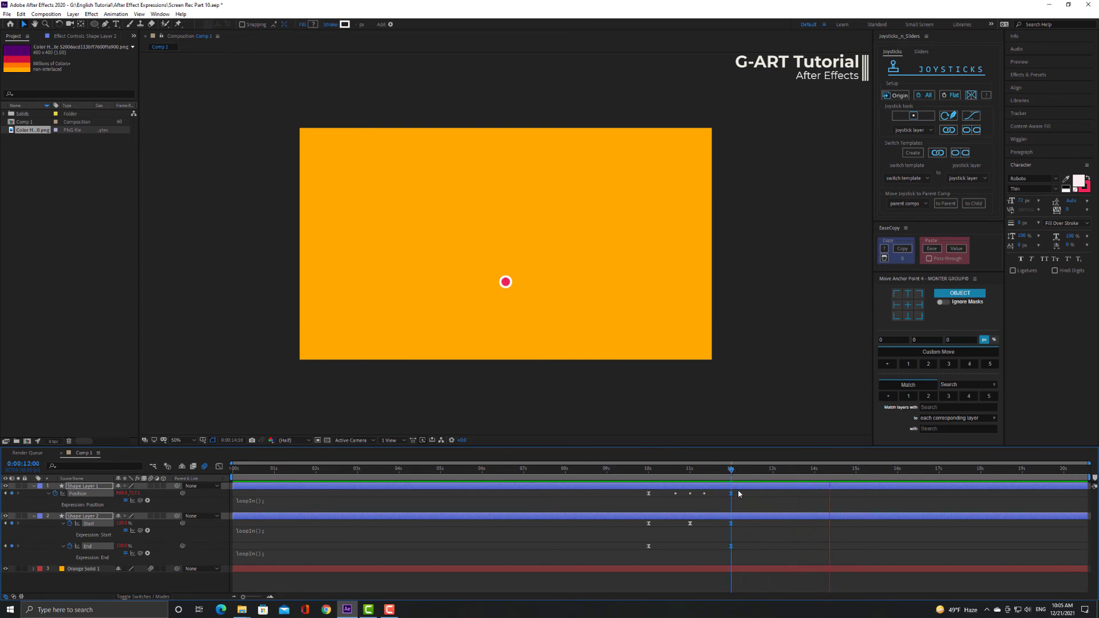
pyautogui.press('Home')
pyautogui.press('space')
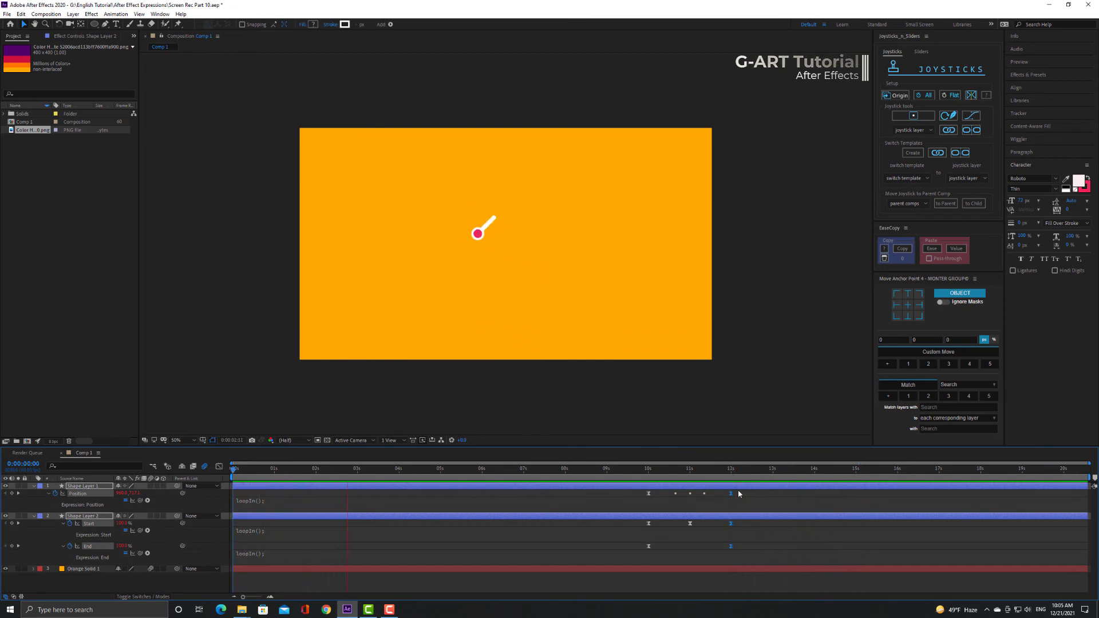
pyautogui.click(146, 430)
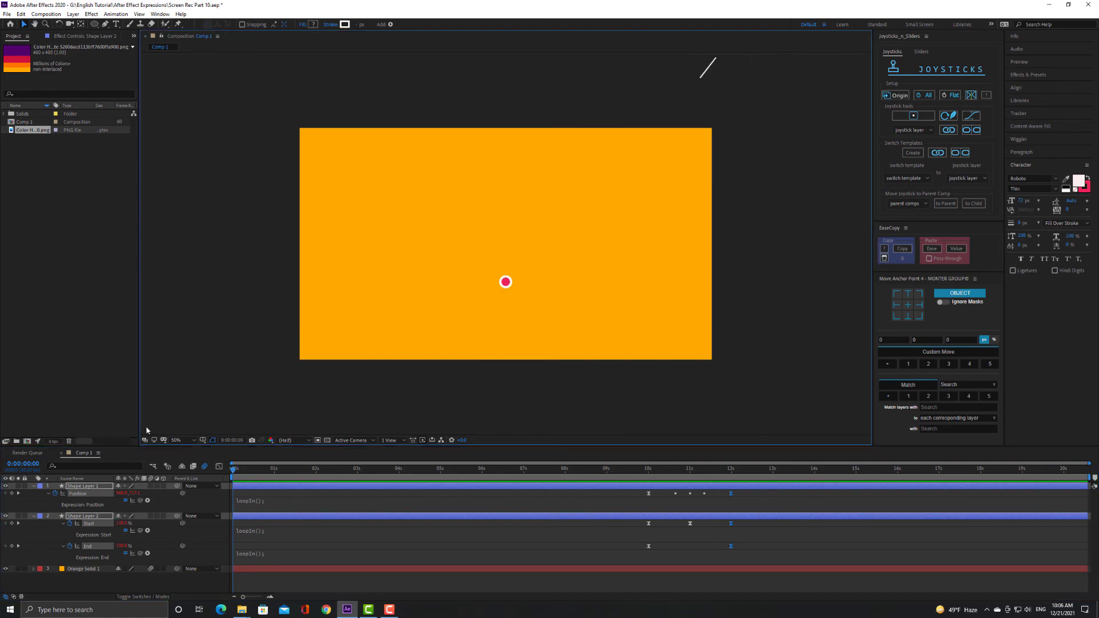